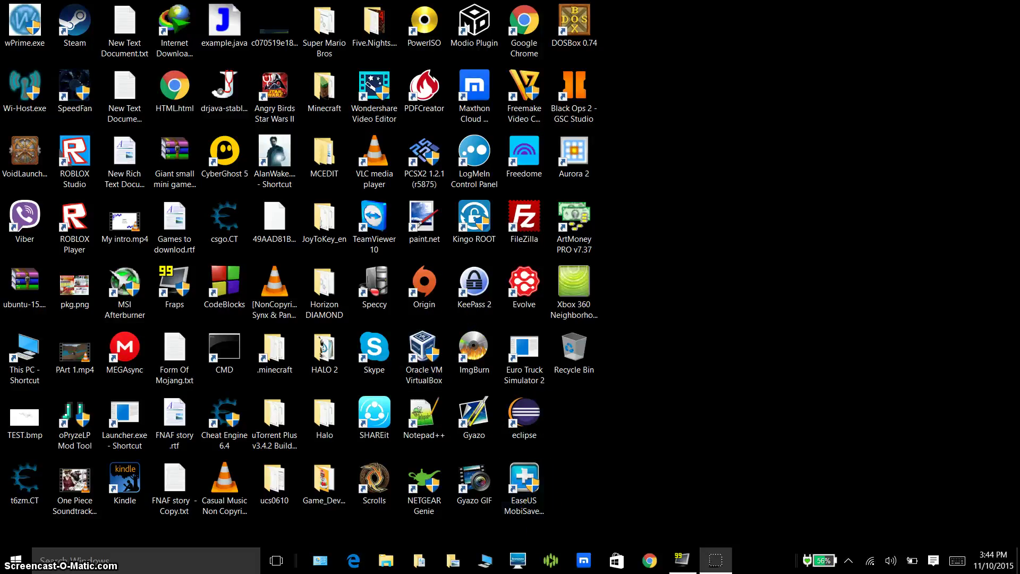
Launch Steam from its desktop shortcut so it starts connecting to the account.
{"action": "left_click", "coordinate": [74, 352]}
{"action": "left_click", "coordinate": [93, 22]}
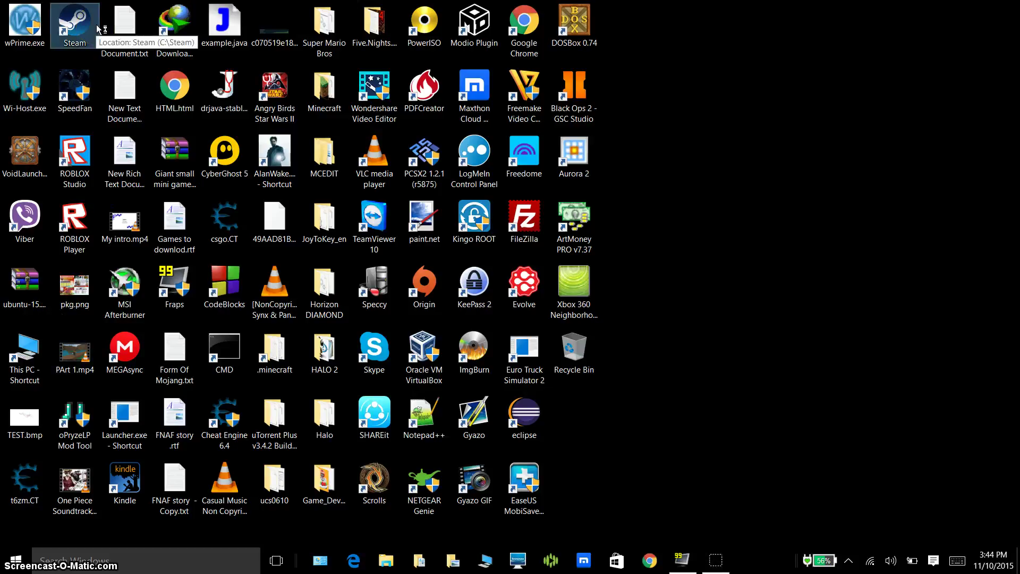
{"action": "mouse_move", "coordinate": [725, 570]}
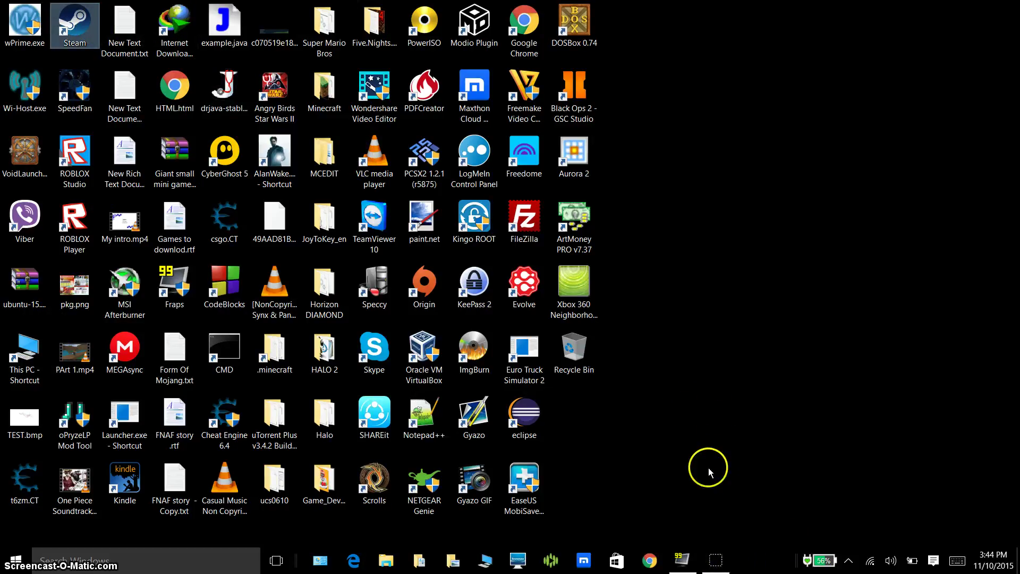
{"action": "mouse_move", "coordinate": [681, 559]}
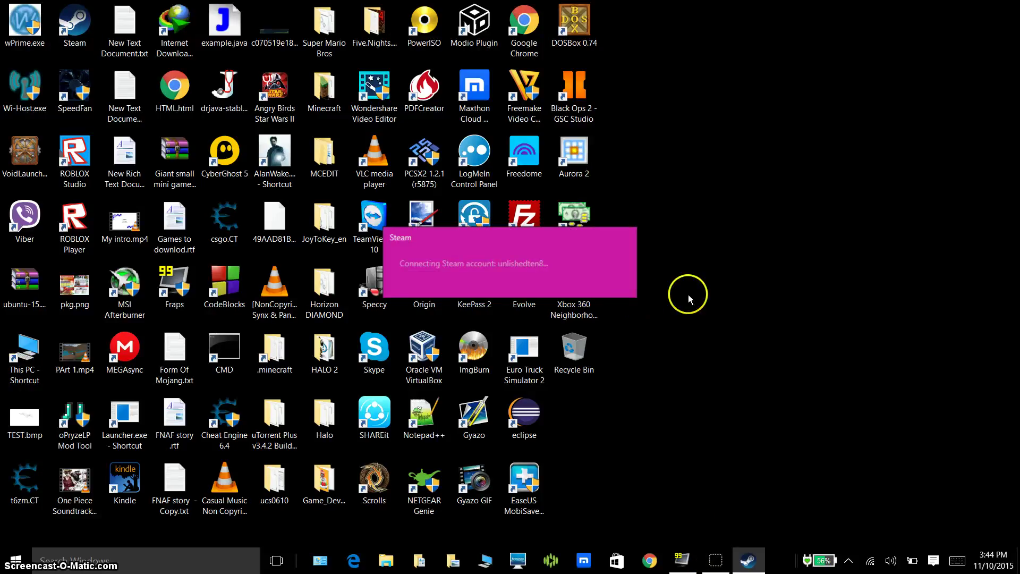
Open and dismiss the Fraps capture settings, then reposition the Steam window.
{"action": "left_click", "coordinate": [682, 562]}
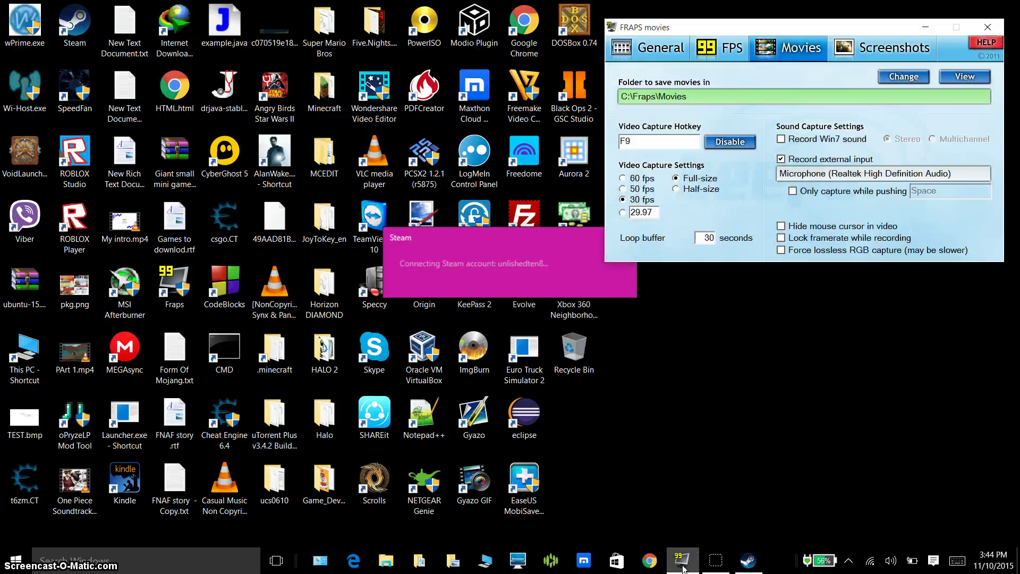
{"action": "left_click", "coordinate": [682, 562]}
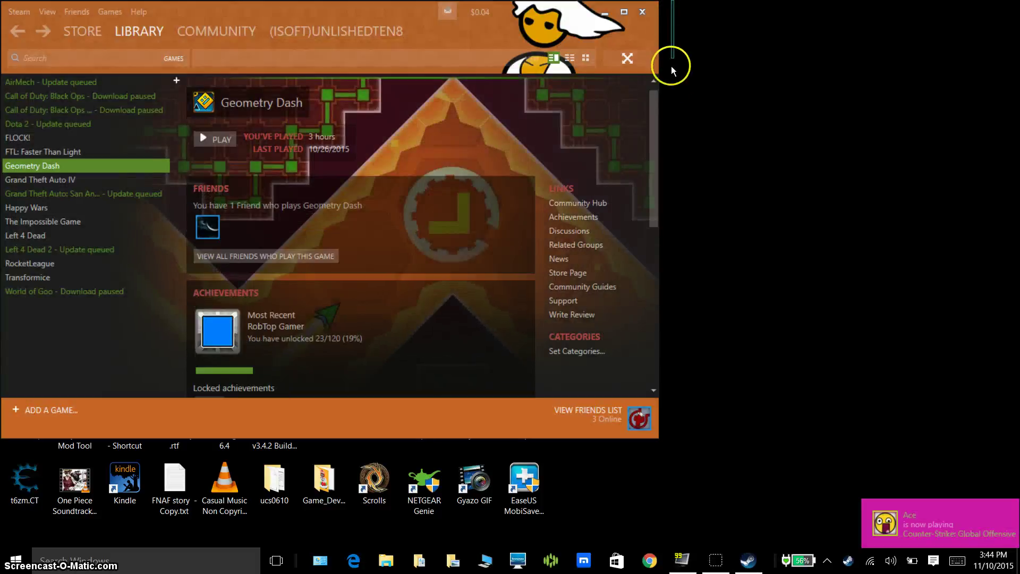
{"action": "left_click_drag", "start_coordinate": [671, 66], "coordinate": [1015, 342]}
{"action": "left_click_drag", "start_coordinate": [663, 10], "coordinate": [1016, 348]}
Step through the library game list, ending on Grand Theft Auto IV's details page.
{"action": "key", "text": "Down"}
{"action": "key", "text": "Down"}
{"action": "key", "text": "Up"}
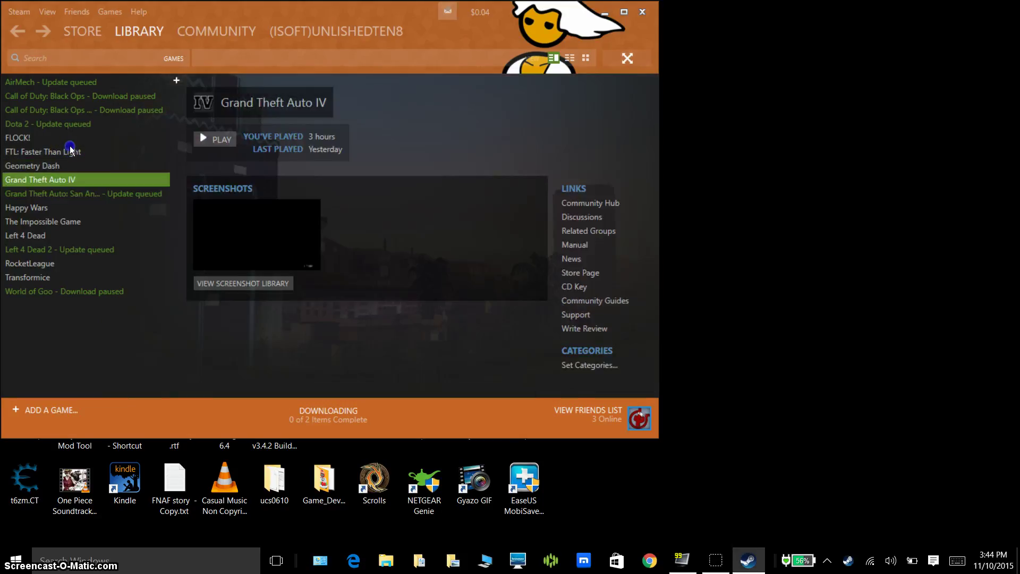
{"action": "key", "text": "Up"}
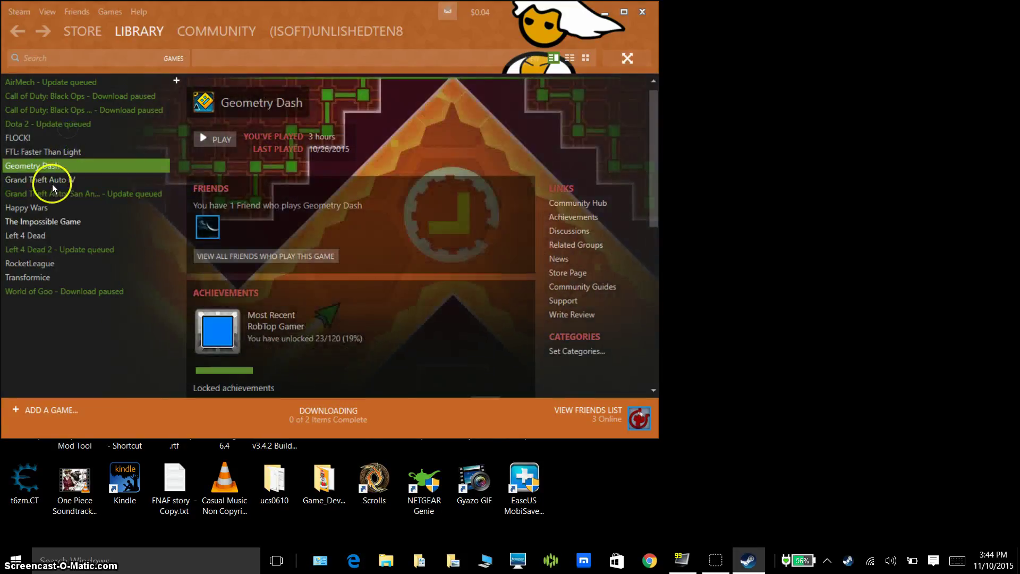
{"action": "key", "text": "Down"}
{"action": "key", "text": "Down"}
{"action": "key", "text": "Down"}
{"action": "key", "text": "Down"}
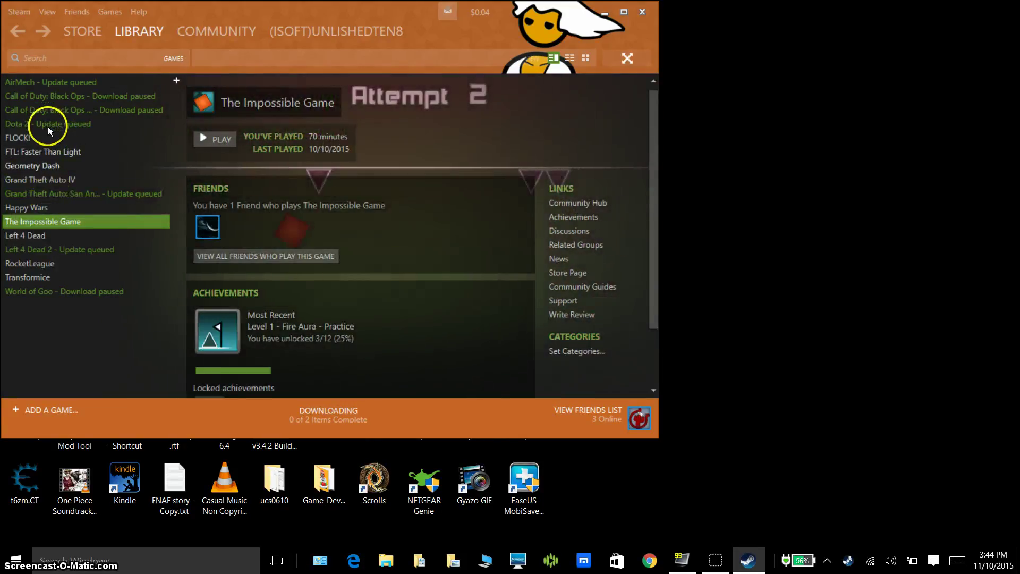
{"action": "key", "text": "Up"}
{"action": "key", "text": "Up"}
{"action": "key", "text": "Up"}
{"action": "key", "text": "Up"}
{"action": "key", "text": "Down"}
{"action": "key", "text": "Down"}
{"action": "key", "text": "Down"}
{"action": "key", "text": "Down"}
{"action": "key", "text": "Down"}
{"action": "key", "text": "Up"}
{"action": "key", "text": "Up"}
{"action": "key", "text": "Up"}
{"action": "key", "text": "Up"}
{"action": "key", "text": "Up"}
{"action": "key", "text": "Down"}
{"action": "key", "text": "Down"}
{"action": "key", "text": "Down"}
{"action": "key", "text": "Down"}
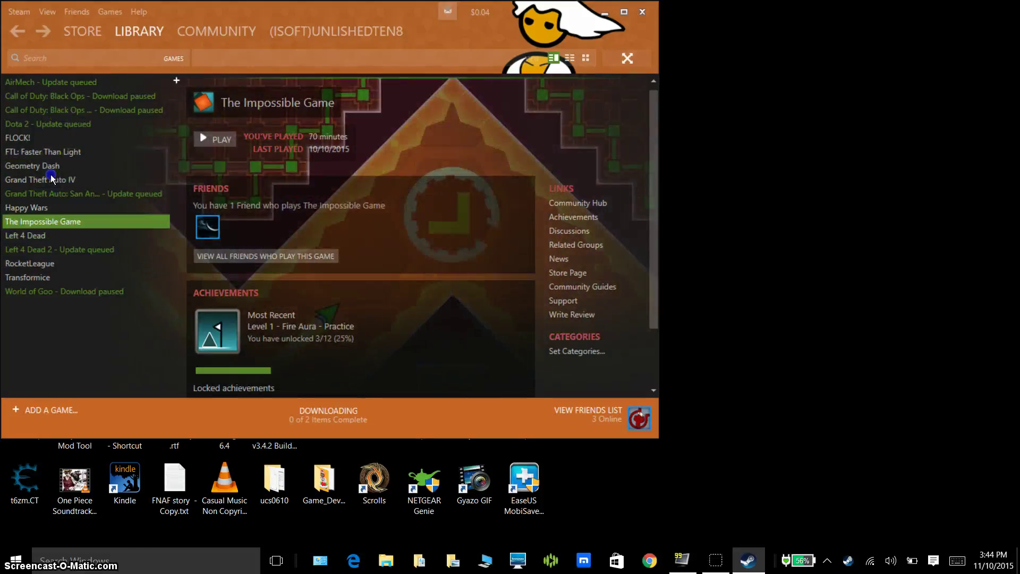
{"action": "key", "text": "Up"}
{"action": "key", "text": "Up"}
{"action": "key", "text": "Up"}
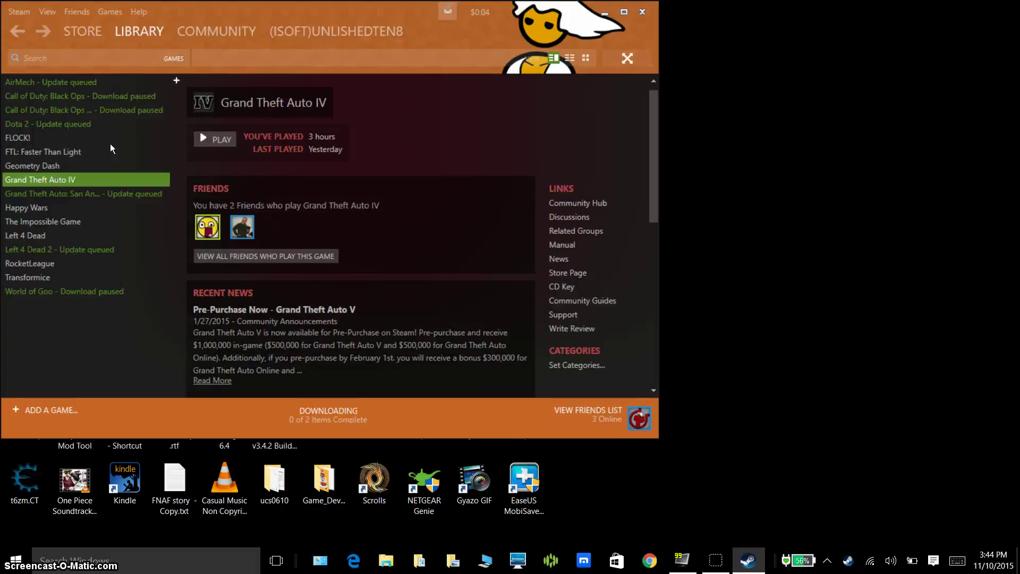
Browse Grand Theft Auto IV's local files from Properties, then go back to the Library games list.
{"action": "right_click", "coordinate": [138, 180]}
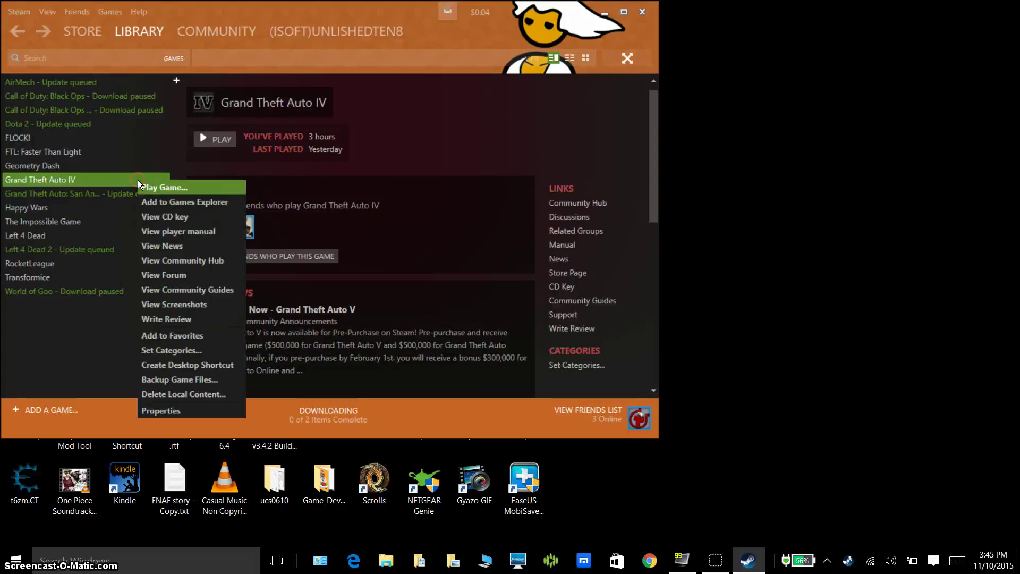
{"action": "key", "text": "Return"}
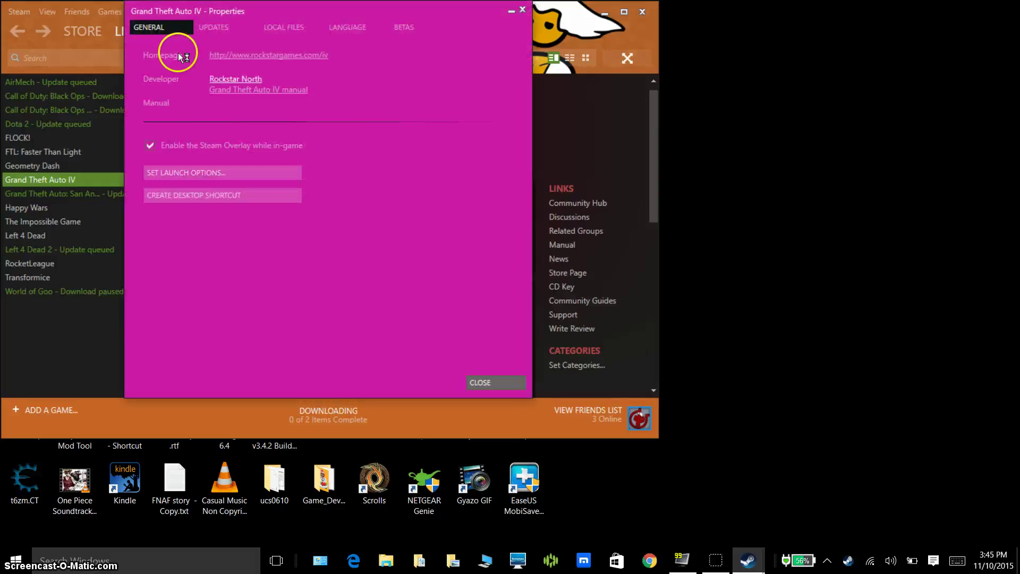
{"action": "key", "text": "ctrl+Tab"}
{"action": "key", "text": "ctrl+Tab"}
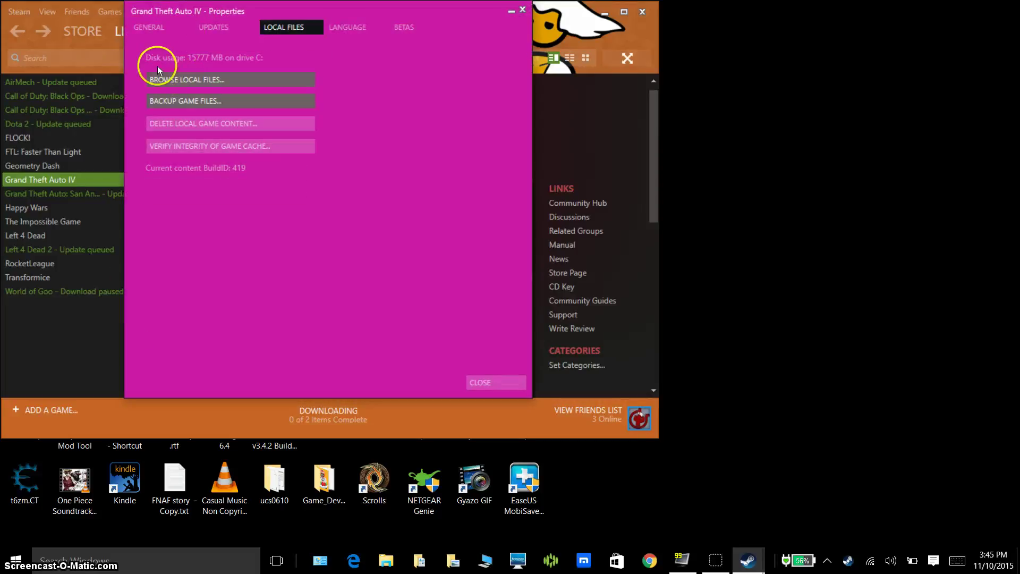
{"action": "left_click", "coordinate": [159, 67]}
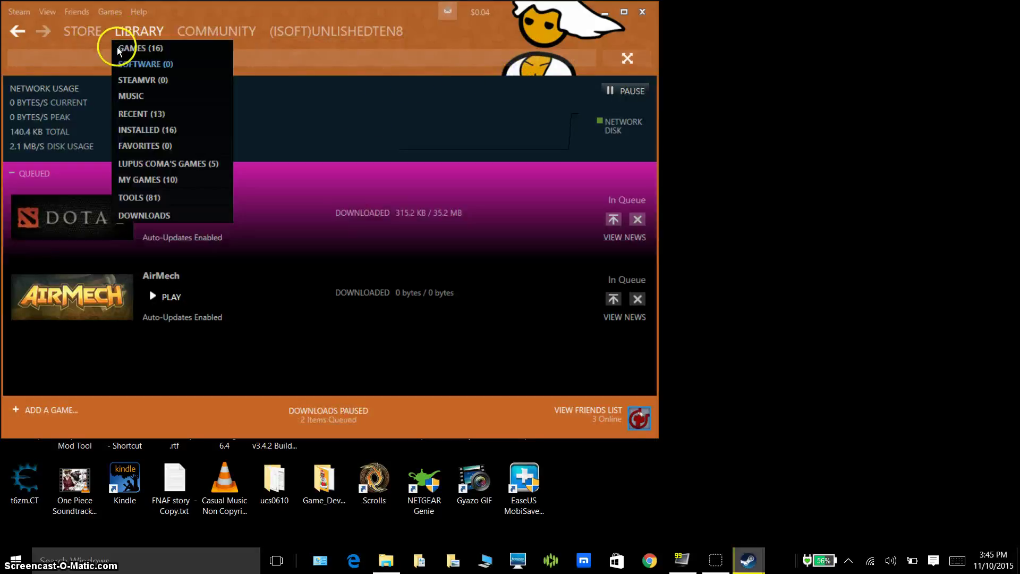
{"action": "left_click", "coordinate": [119, 40]}
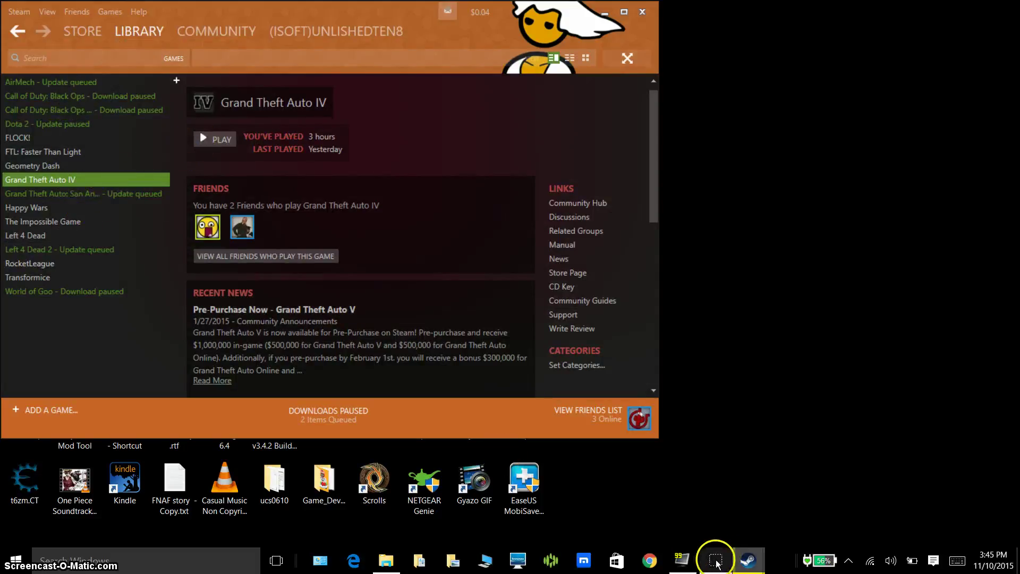
Open the GTAIV folder in File Explorer, close the duplicate window, and select commandline.txt.
{"action": "left_click", "coordinate": [385, 559]}
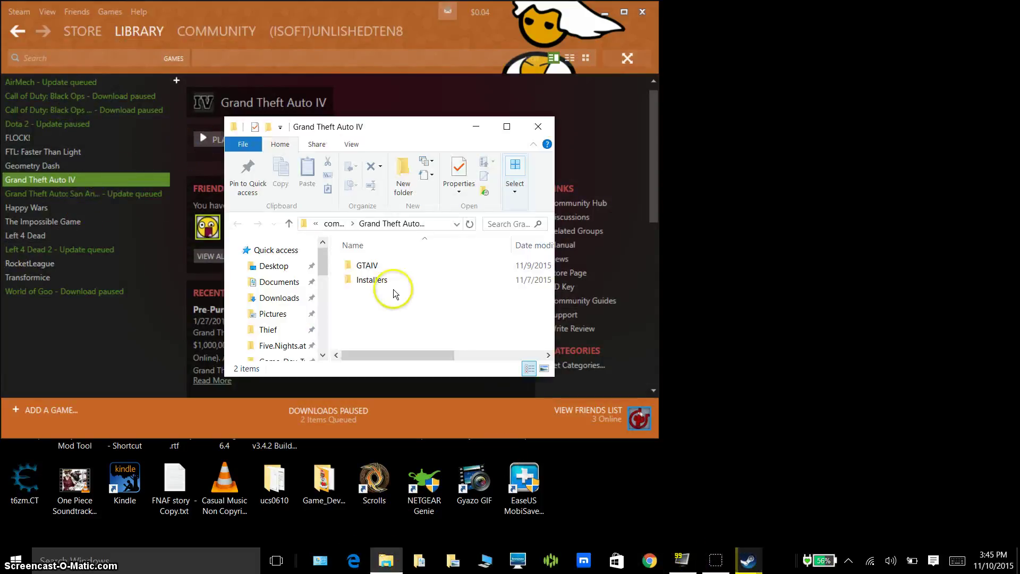
{"action": "double_click", "coordinate": [367, 265]}
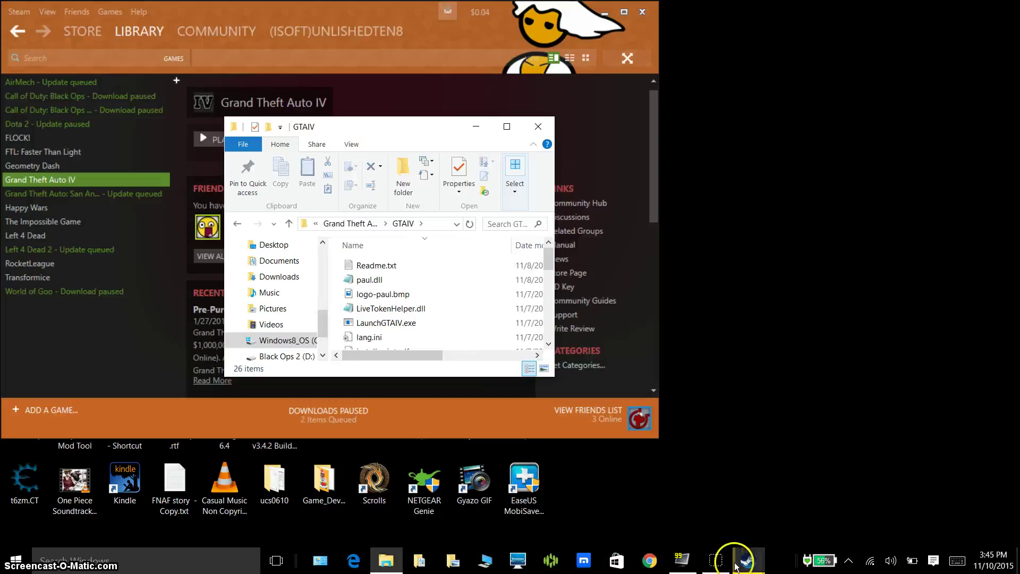
{"action": "mouse_move", "coordinate": [735, 566]}
{"action": "left_click", "coordinate": [836, 462]}
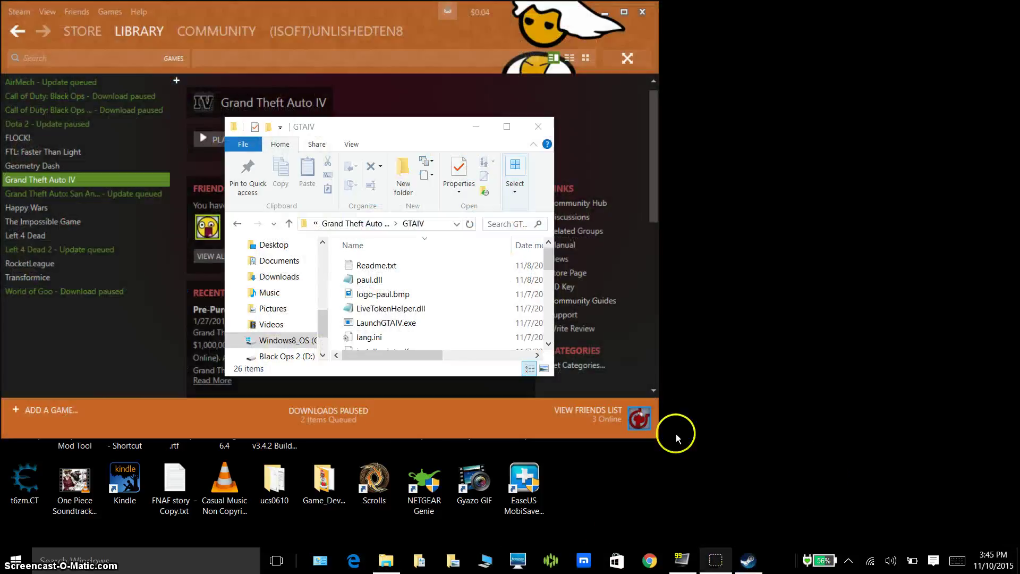
{"action": "scroll", "coordinate": [422, 304], "scroll_direction": "down", "scroll_amount": 3}
{"action": "scroll", "coordinate": [429, 307], "scroll_direction": "down", "scroll_amount": 3}
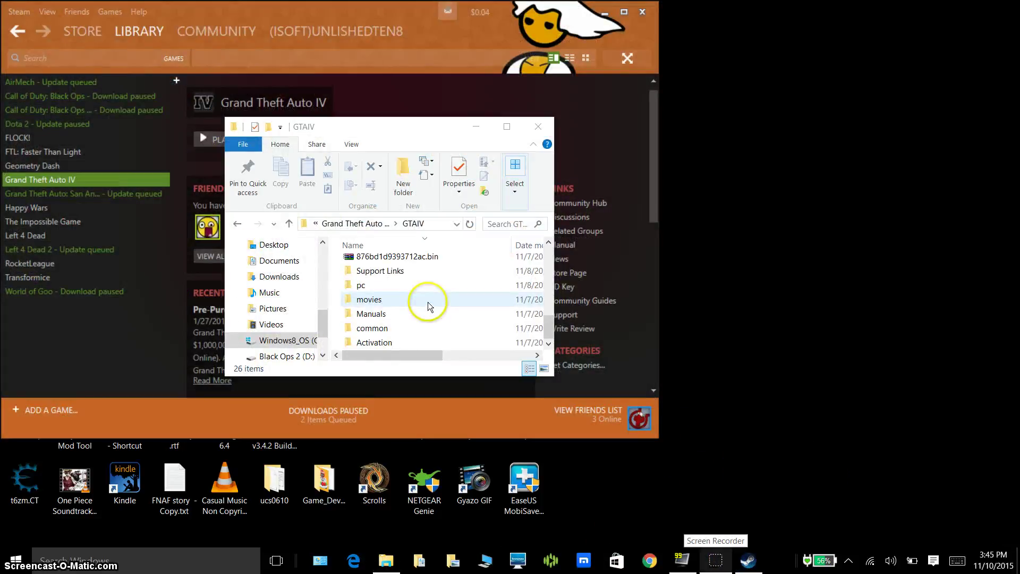
{"action": "scroll", "coordinate": [430, 306], "scroll_direction": "up", "scroll_amount": 2}
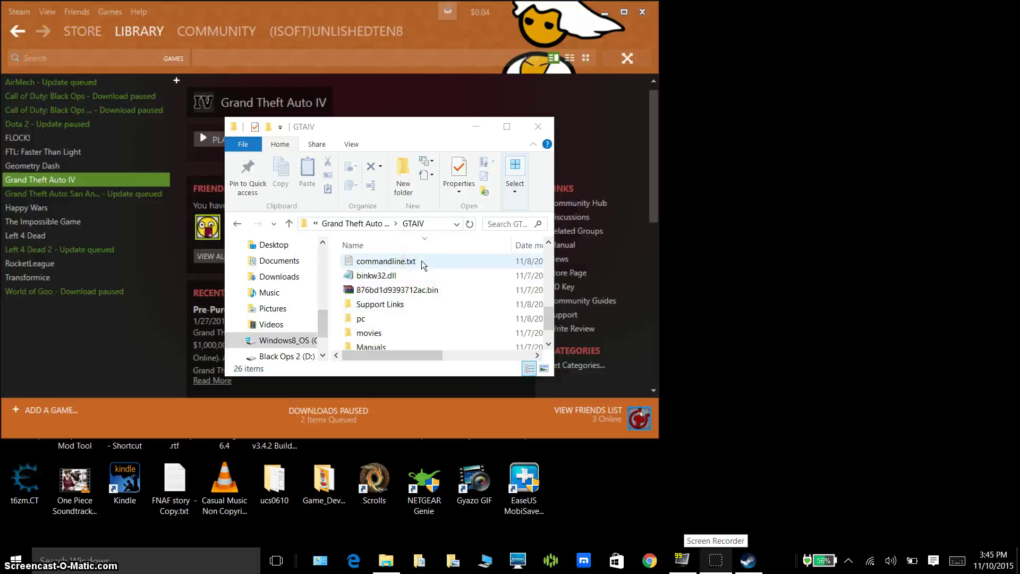
{"action": "left_click", "coordinate": [422, 260]}
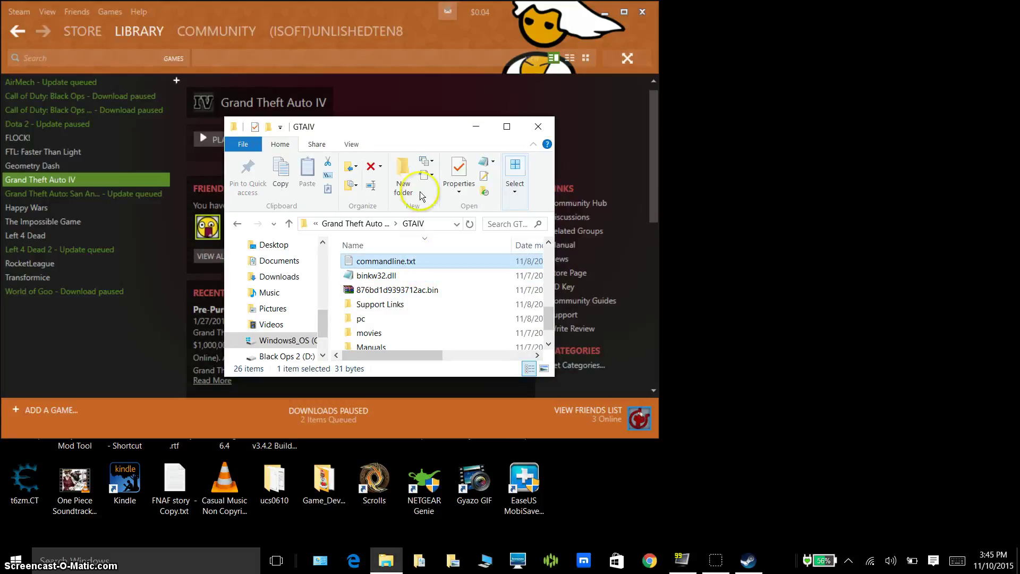
{"action": "right_click", "coordinate": [60, 183]}
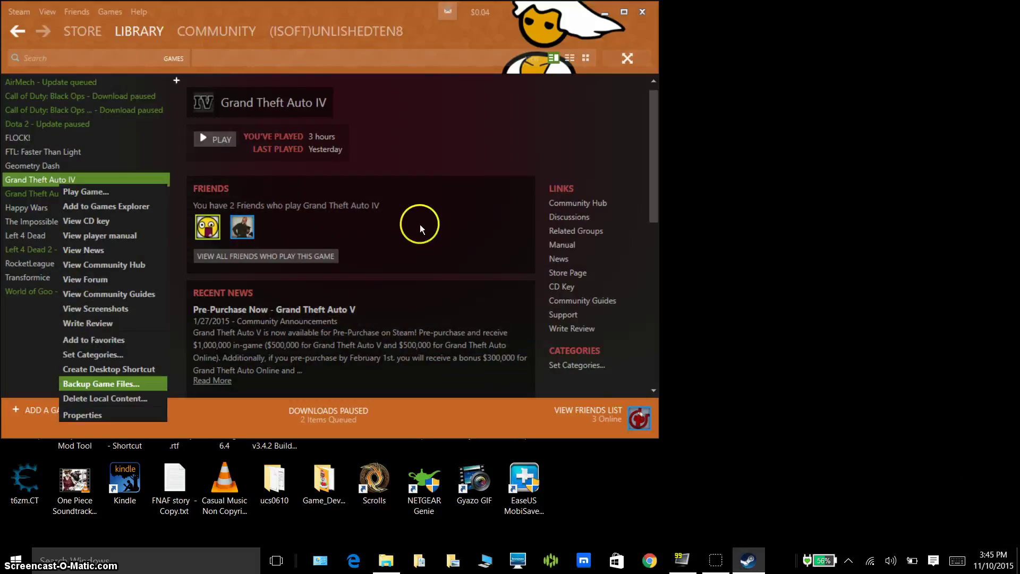
{"action": "left_click", "coordinate": [82, 415]}
{"action": "left_click", "coordinate": [283, 28]}
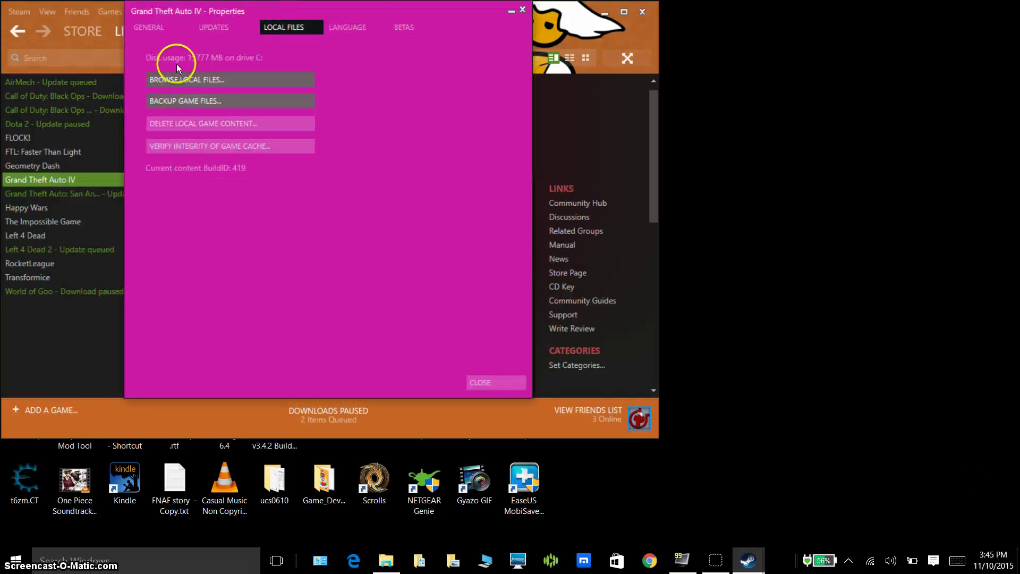
{"action": "key", "text": "Escape"}
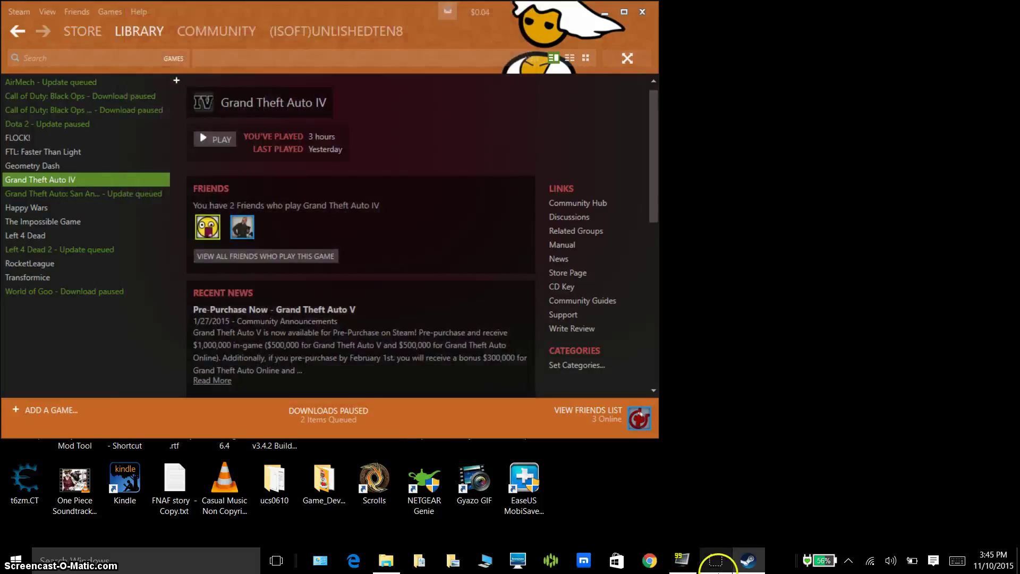
{"action": "left_click", "coordinate": [386, 562]}
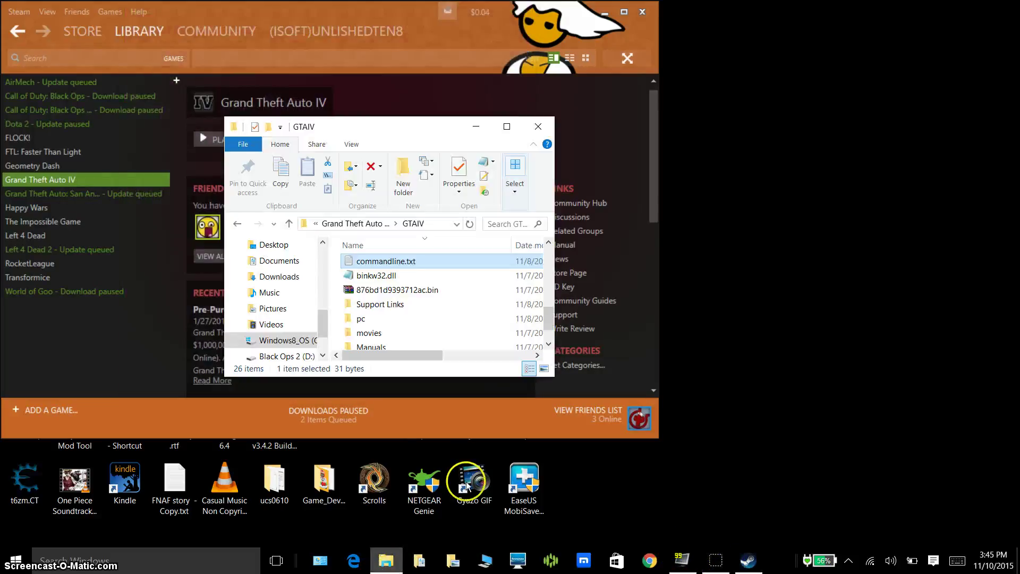
{"action": "right_click", "coordinate": [56, 180]}
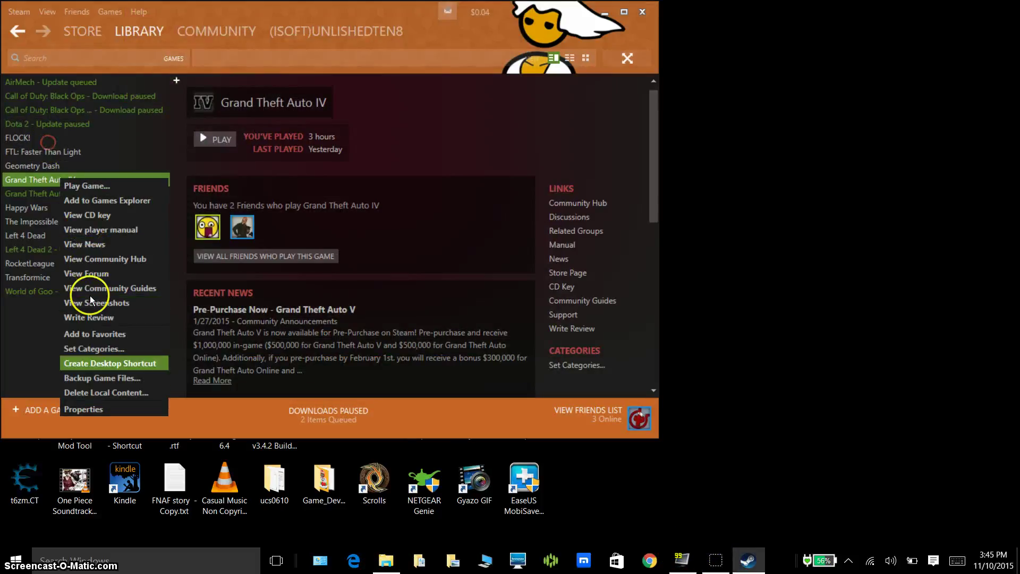
{"action": "left_click", "coordinate": [80, 408]}
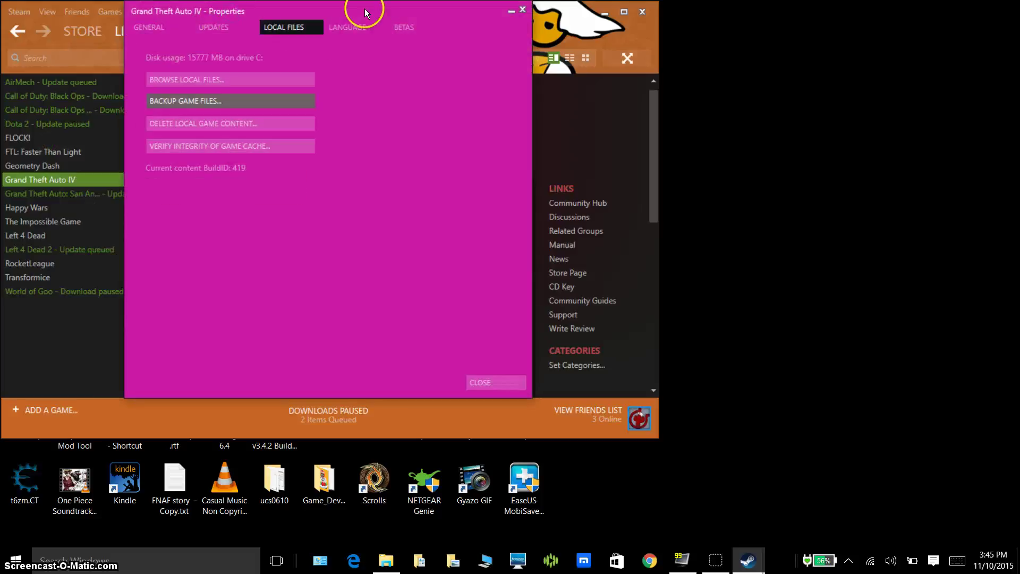
{"action": "left_click", "coordinate": [496, 383]}
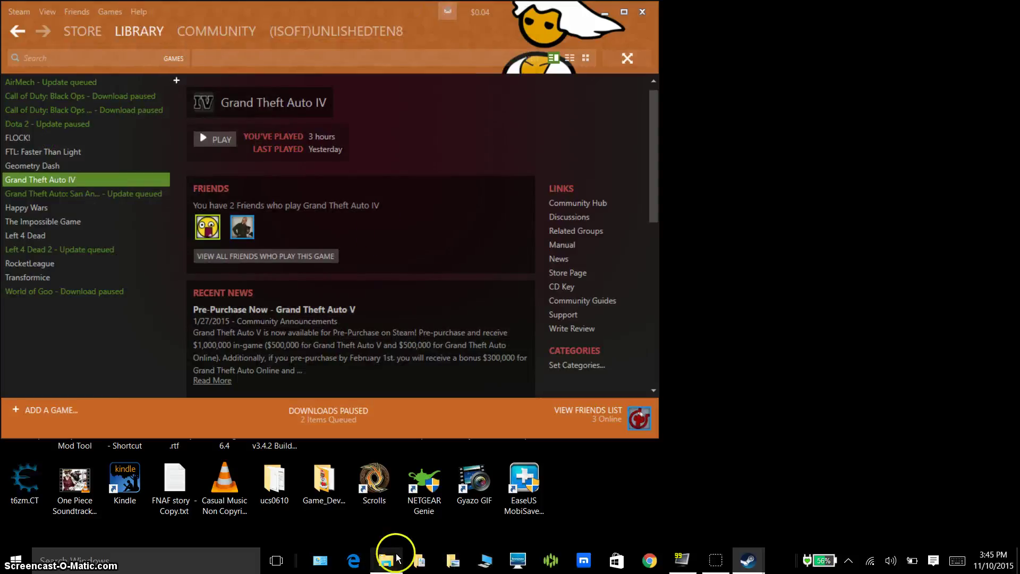
{"action": "left_click", "coordinate": [385, 560]}
{"action": "scroll", "coordinate": [442, 297], "scroll_direction": "down", "scroll_amount": 3}
{"action": "scroll", "coordinate": [441, 281], "scroll_direction": "up", "scroll_amount": 8}
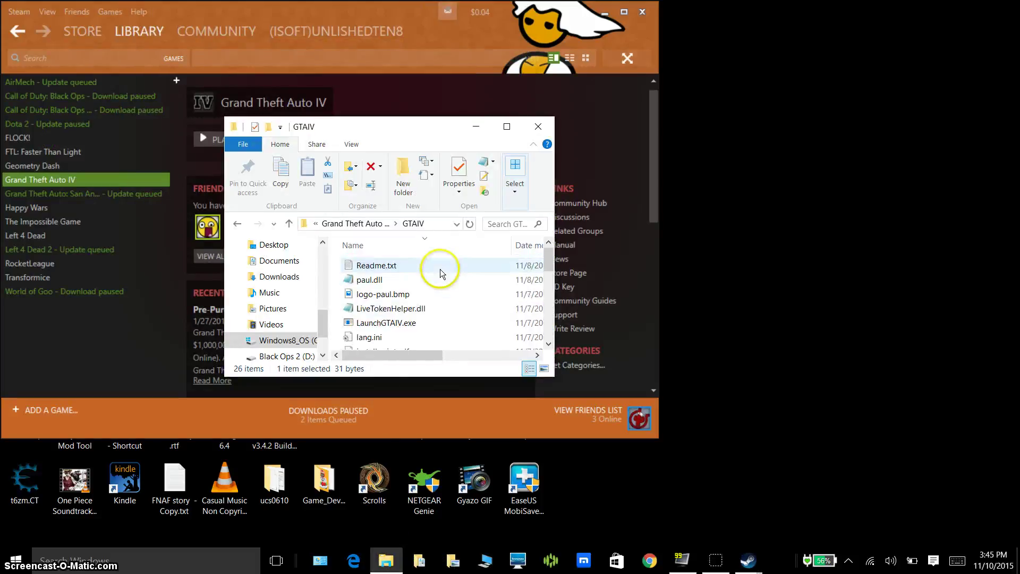
{"action": "right_click", "coordinate": [337, 292]}
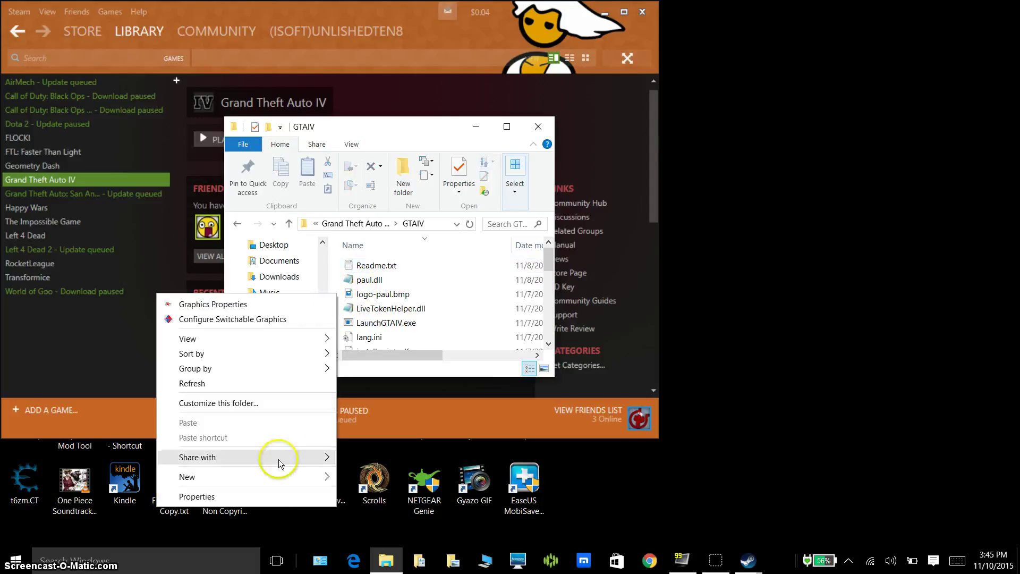
{"action": "mouse_move", "coordinate": [270, 470]}
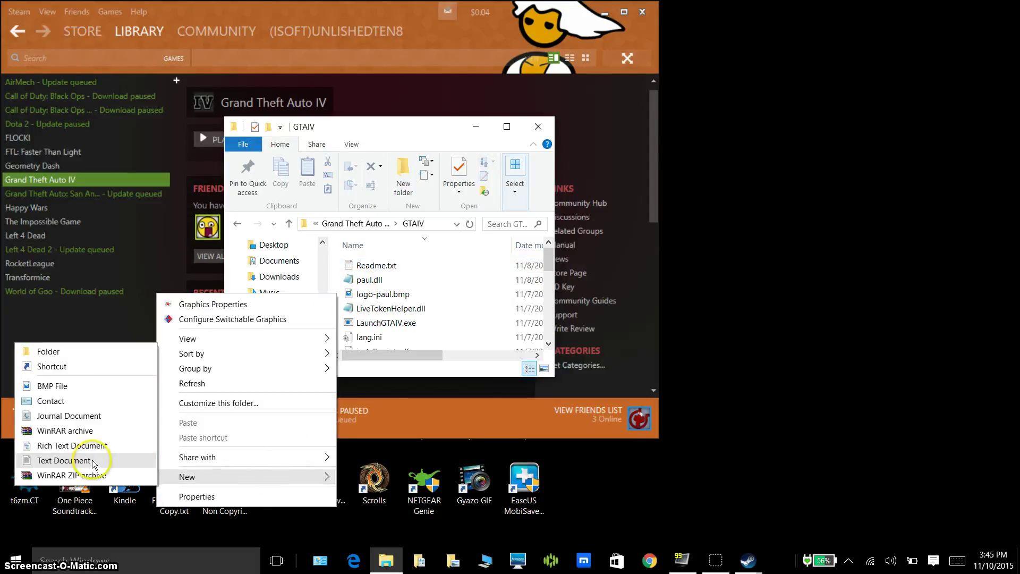
{"action": "left_click", "coordinate": [338, 287]}
{"action": "scroll", "coordinate": [351, 297], "scroll_direction": "down", "scroll_amount": 5}
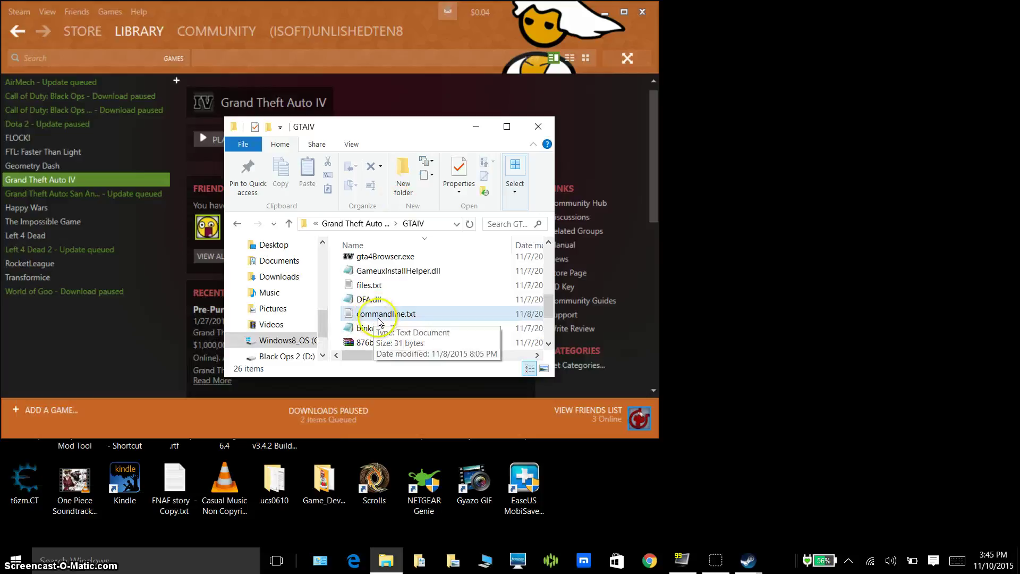
{"action": "right_click", "coordinate": [378, 315]}
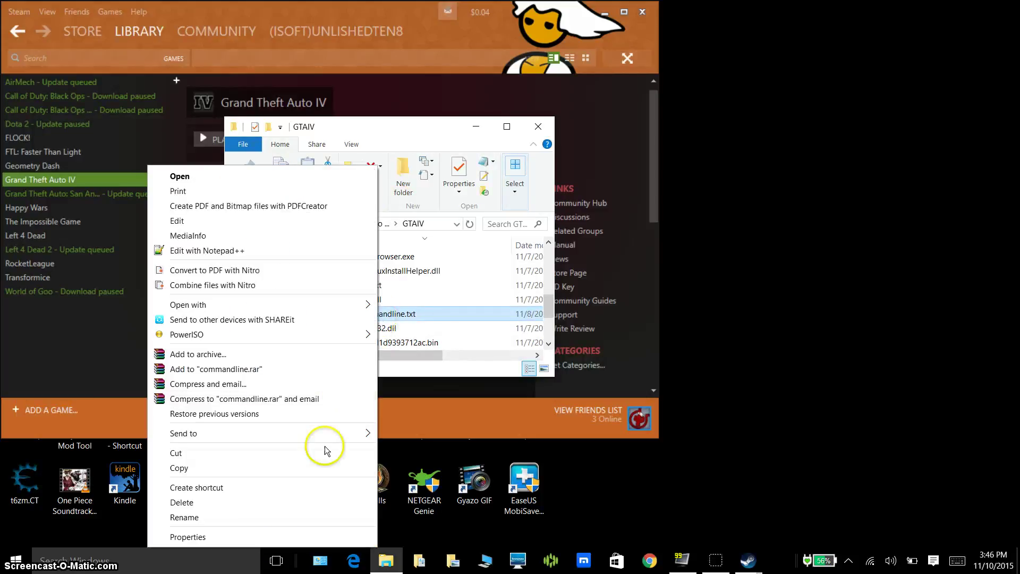
{"action": "left_click", "coordinate": [279, 538]}
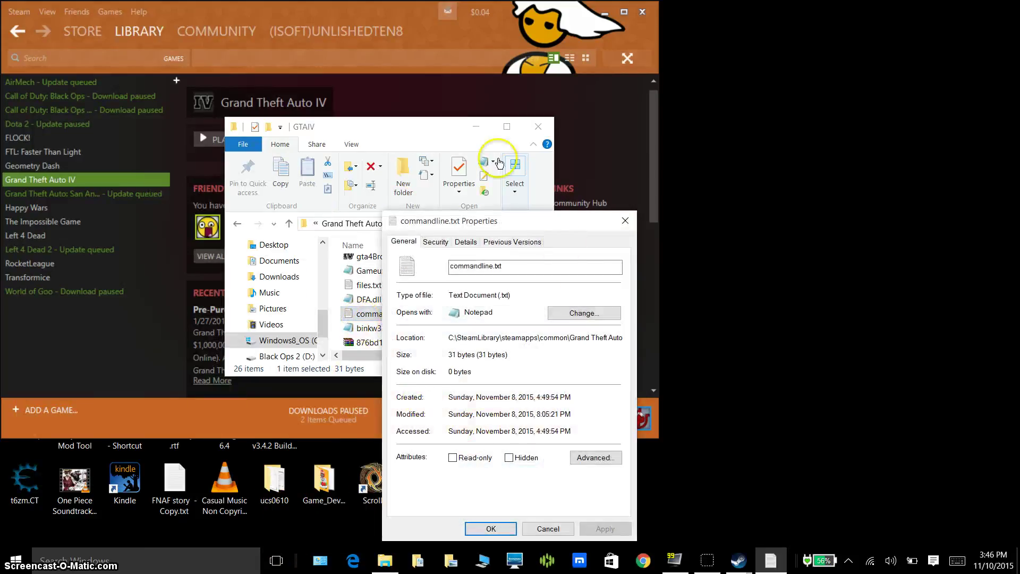
{"action": "double_click", "coordinate": [558, 266]}
{"action": "left_click", "coordinate": [485, 264]}
{"action": "double_click", "coordinate": [465, 265]}
{"action": "left_click", "coordinate": [506, 265]}
{"action": "double_click", "coordinate": [512, 267]}
{"action": "left_click", "coordinate": [519, 261]}
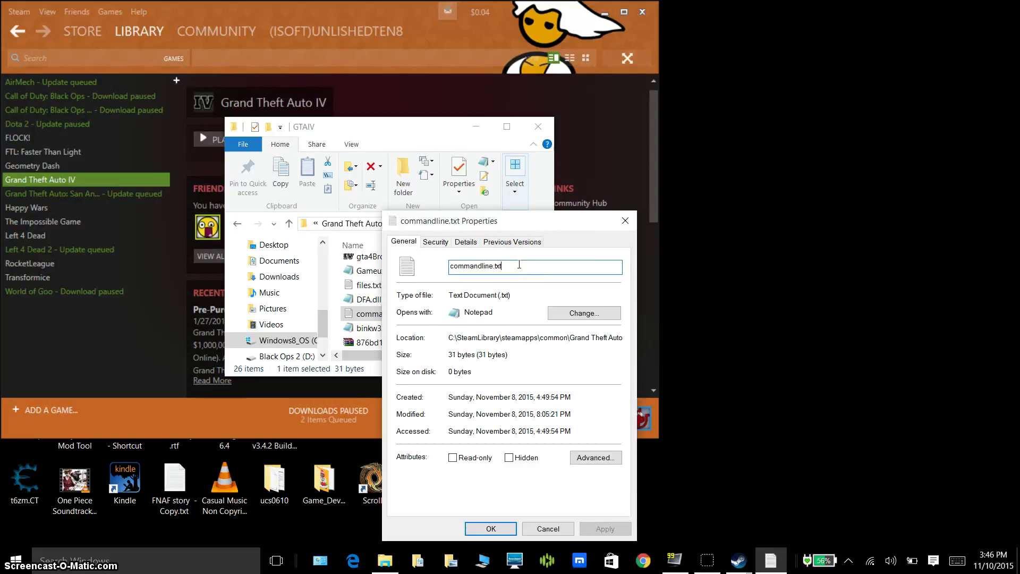
{"action": "left_click", "coordinate": [521, 268]}
{"action": "key", "text": "BackSpace"}
{"action": "type", "text": "t"}
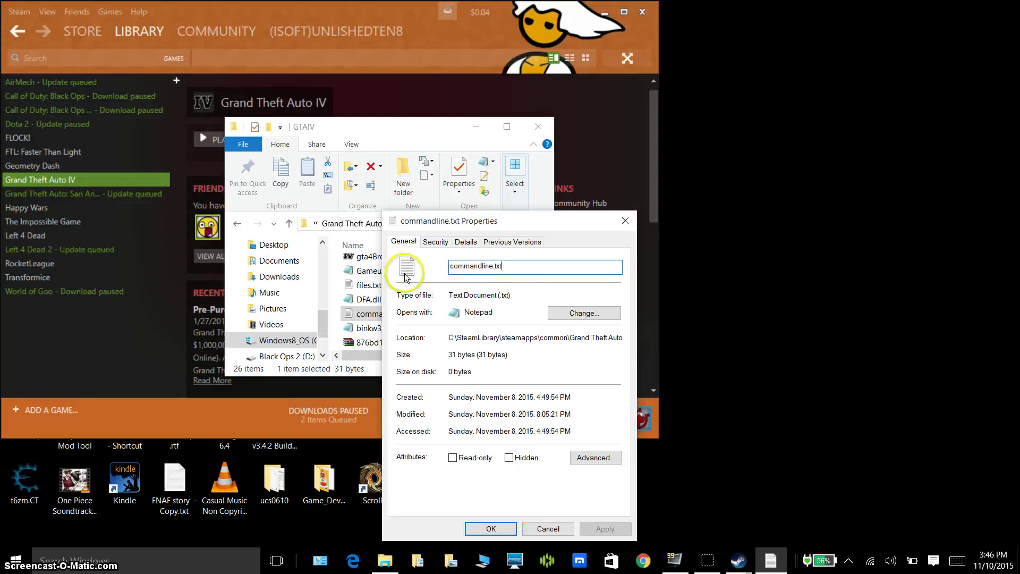
{"action": "double_click", "coordinate": [467, 266]}
{"action": "left_click", "coordinate": [504, 272]}
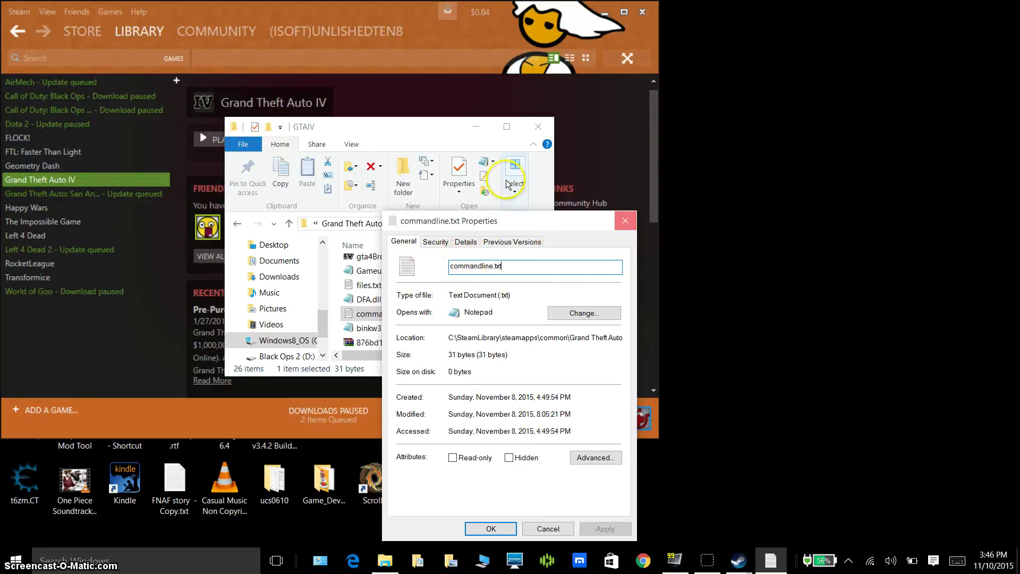
{"action": "left_click", "coordinate": [625, 221]}
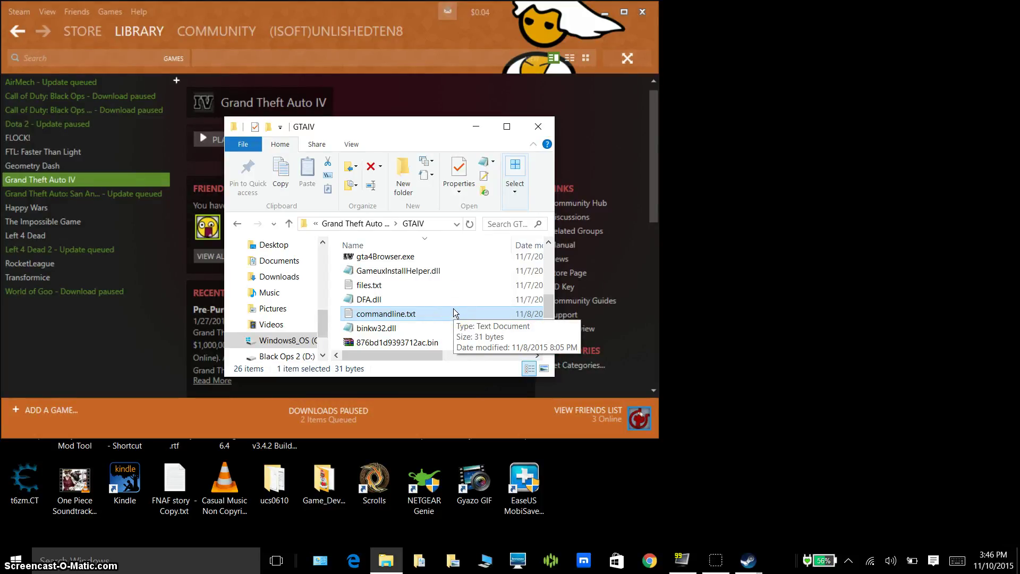
{"action": "double_click", "coordinate": [454, 309]}
Inspect the -nomemrestrict -norestrictions line in commandline.txt, then close Notepad and minimize the folder.
{"action": "left_click", "coordinate": [452, 301]}
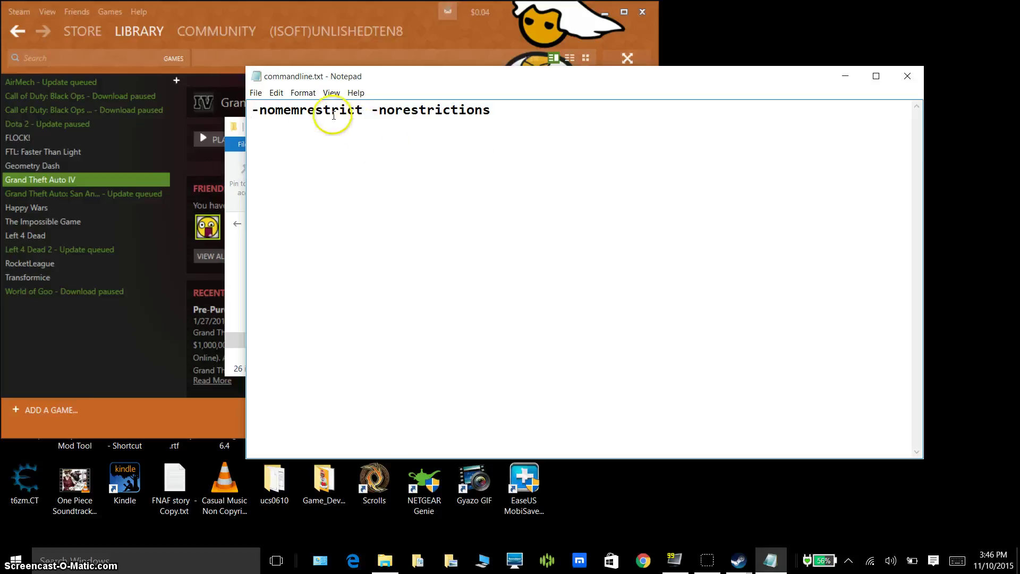
{"action": "left_click_drag", "start_coordinate": [253, 110], "coordinate": [515, 113]}
{"action": "left_click", "coordinate": [504, 117]}
{"action": "left_click", "coordinate": [303, 130]}
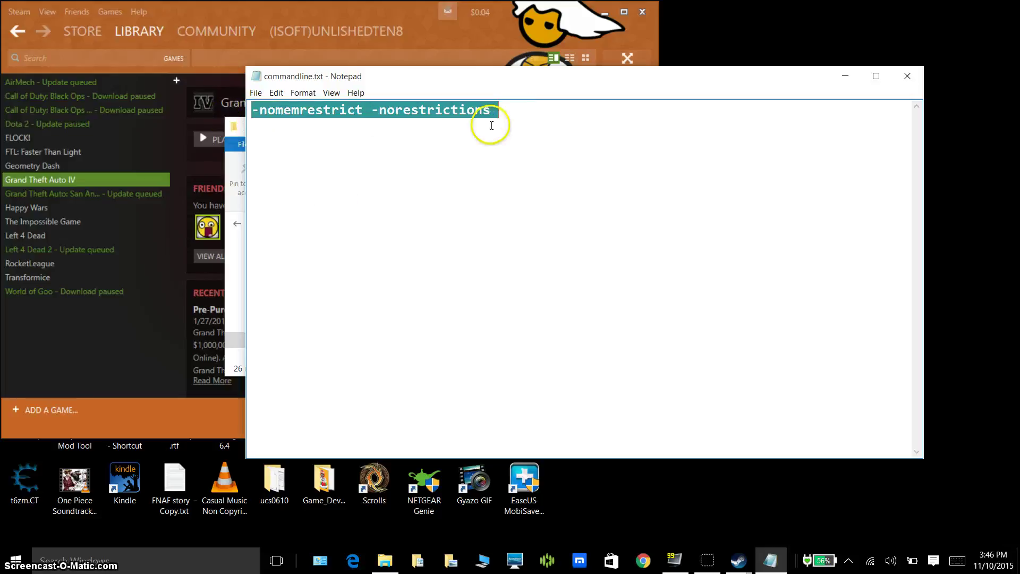
{"action": "left_click_drag", "start_coordinate": [259, 113], "coordinate": [813, 191]}
{"action": "left_click", "coordinate": [256, 110]}
{"action": "left_click", "coordinate": [392, 113]}
{"action": "left_click", "coordinate": [813, 191]}
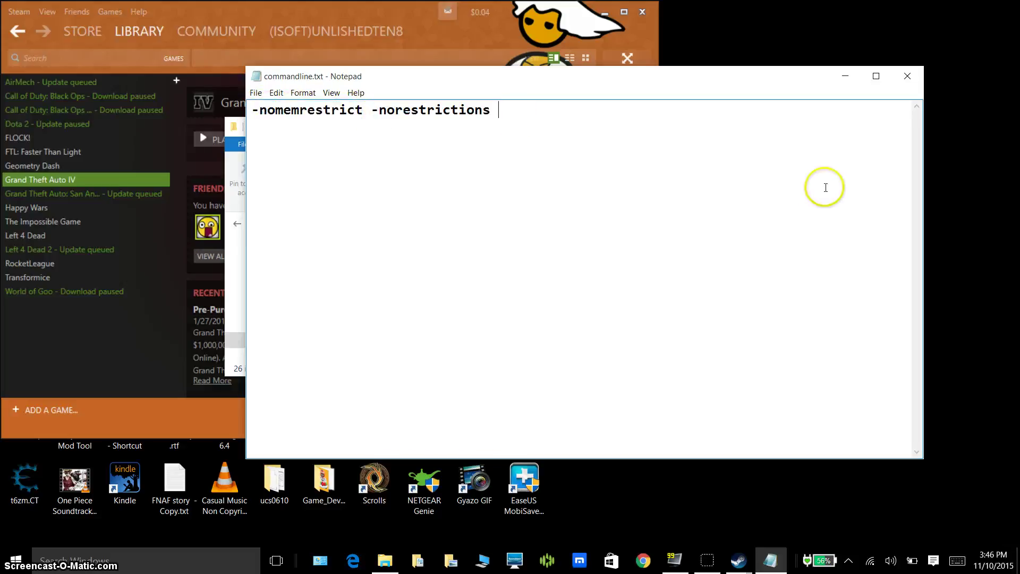
{"action": "left_click", "coordinate": [907, 77]}
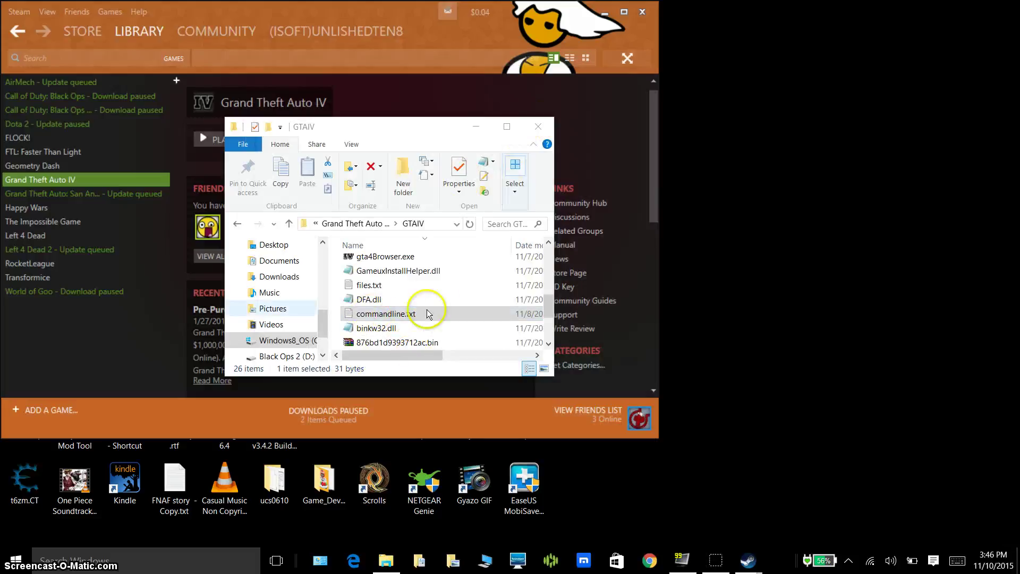
{"action": "left_click", "coordinate": [476, 140]}
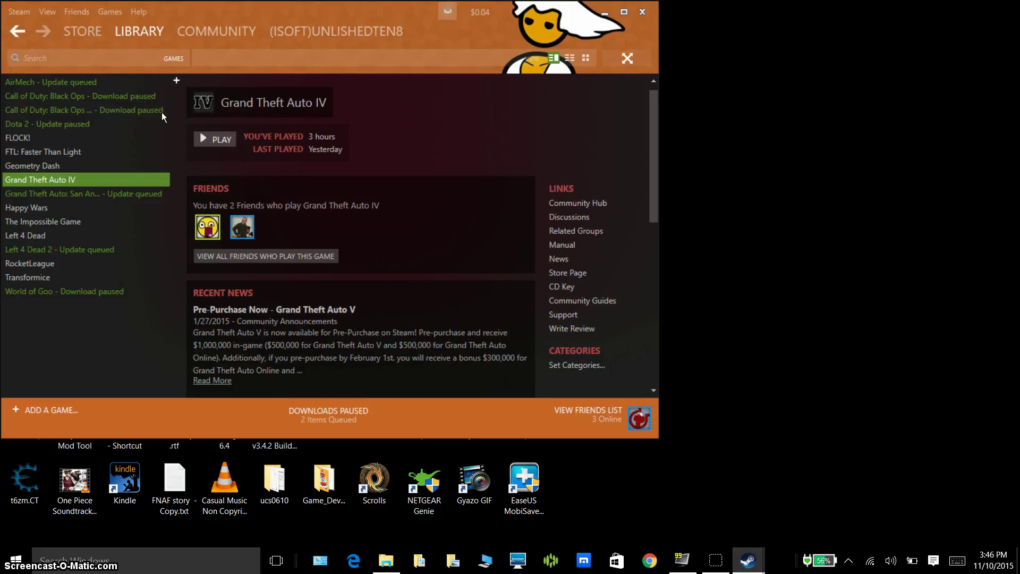
Restore the GTAIV folder window from the taskbar over Steam.
{"action": "left_click", "coordinate": [232, 254]}
{"action": "left_click", "coordinate": [321, 498]}
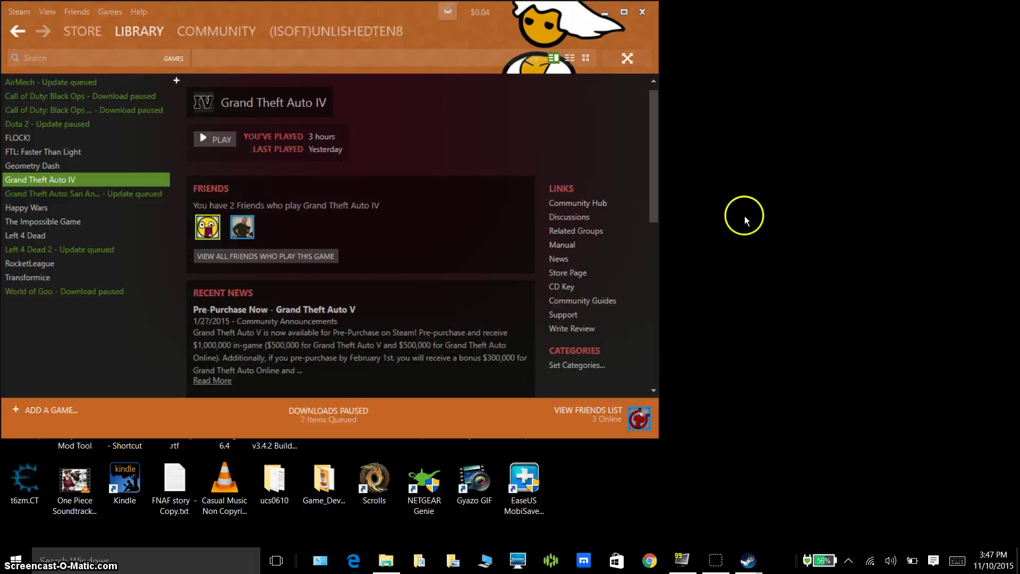
{"action": "left_click", "coordinate": [385, 560]}
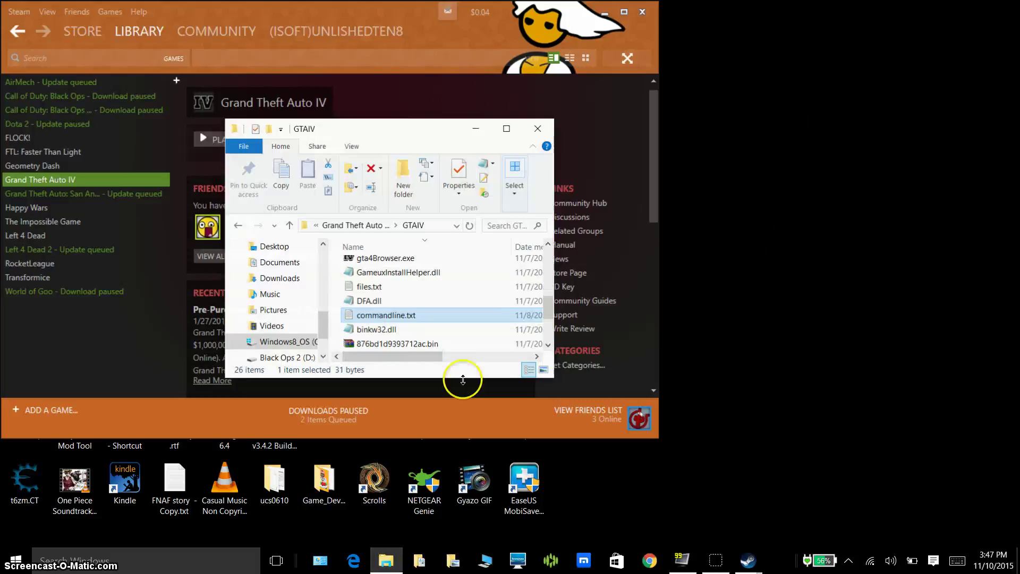
Undo an accidental deletion of commandline.txt and briefly reopen the file to check it.
{"action": "right_click", "coordinate": [444, 315]}
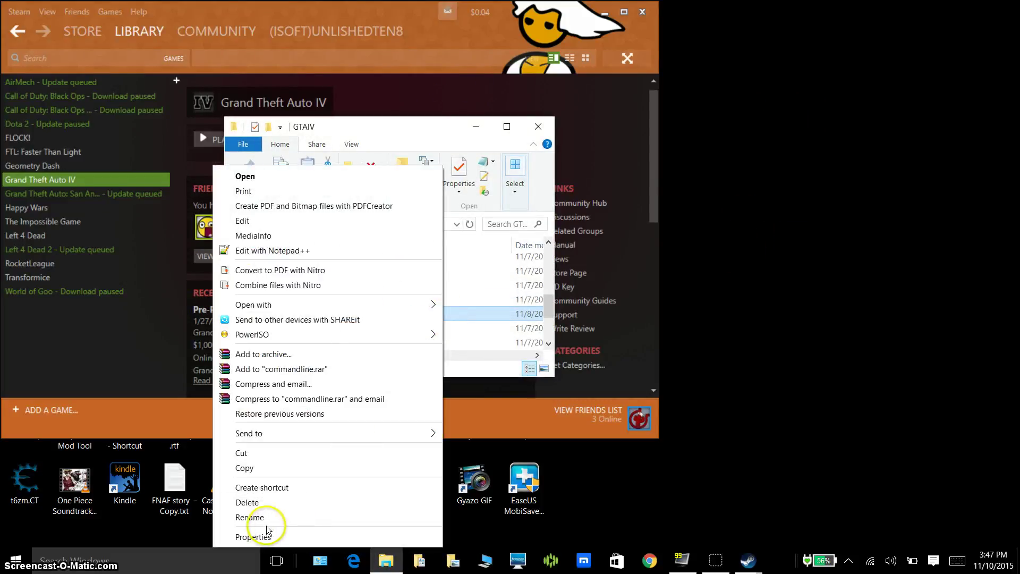
{"action": "left_click", "coordinate": [247, 502]}
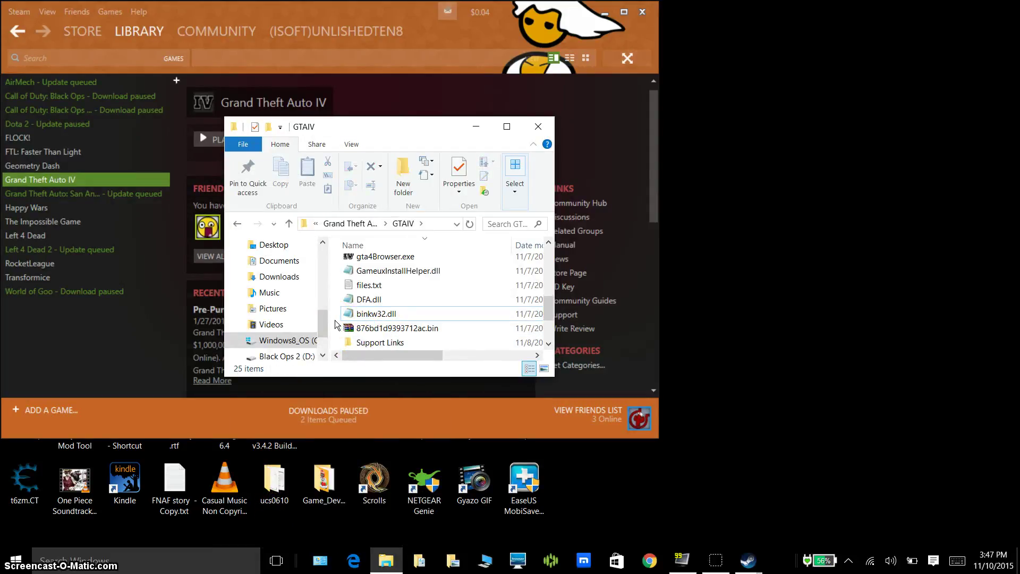
{"action": "key", "text": "ctrl+z"}
{"action": "left_click", "coordinate": [458, 318]}
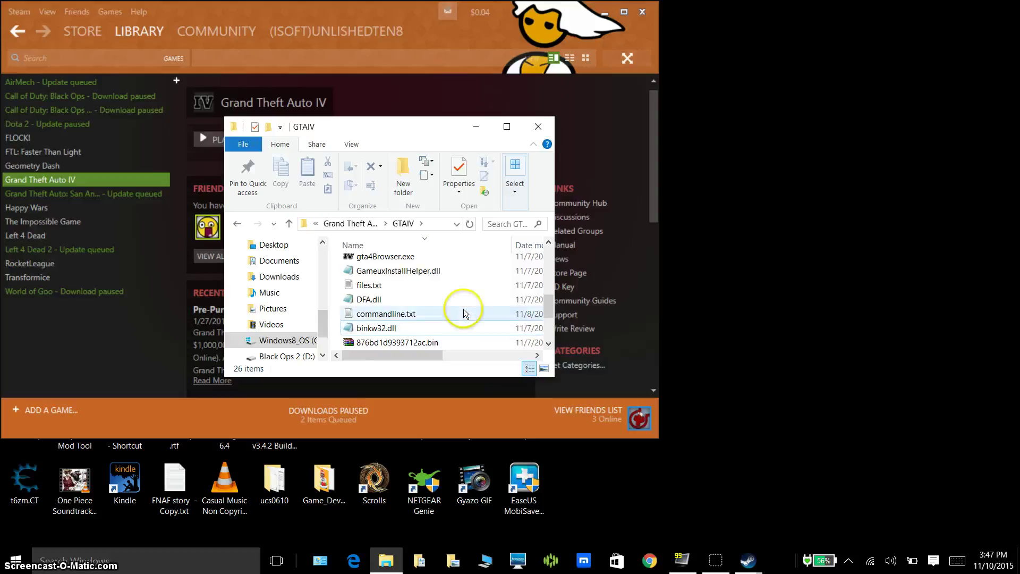
{"action": "right_click", "coordinate": [463, 312]}
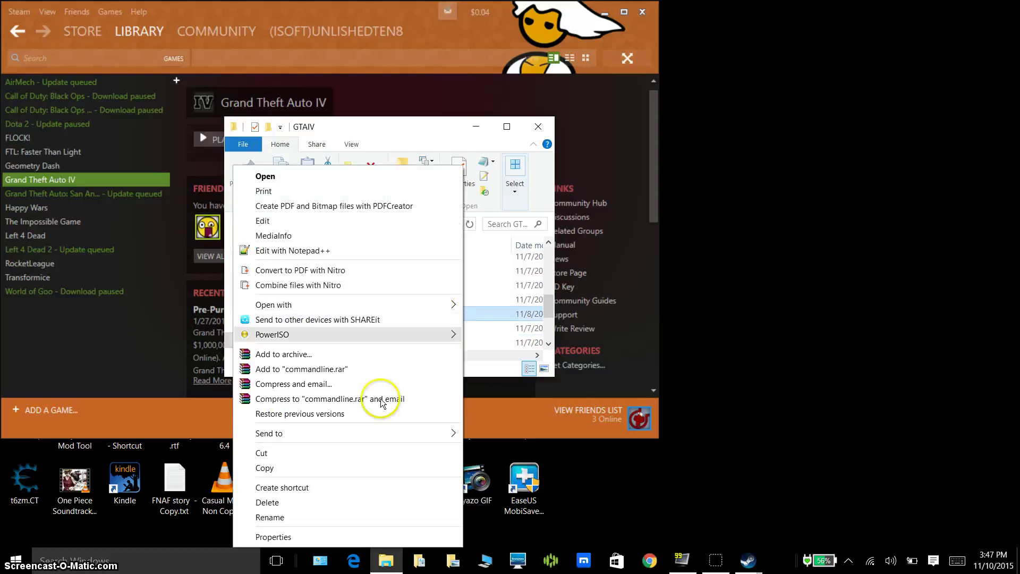
{"action": "double_click", "coordinate": [482, 314]}
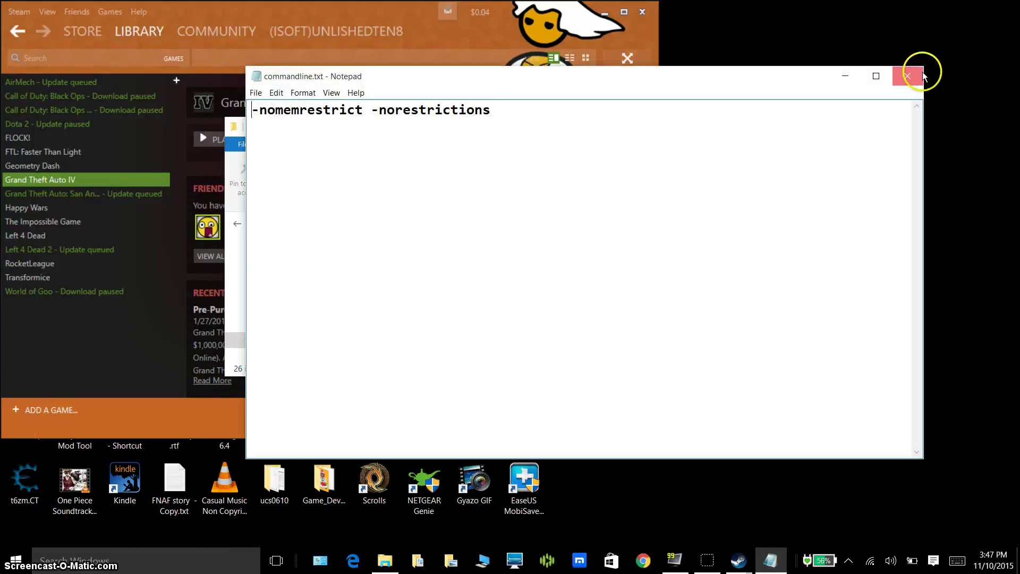
{"action": "left_click", "coordinate": [908, 76]}
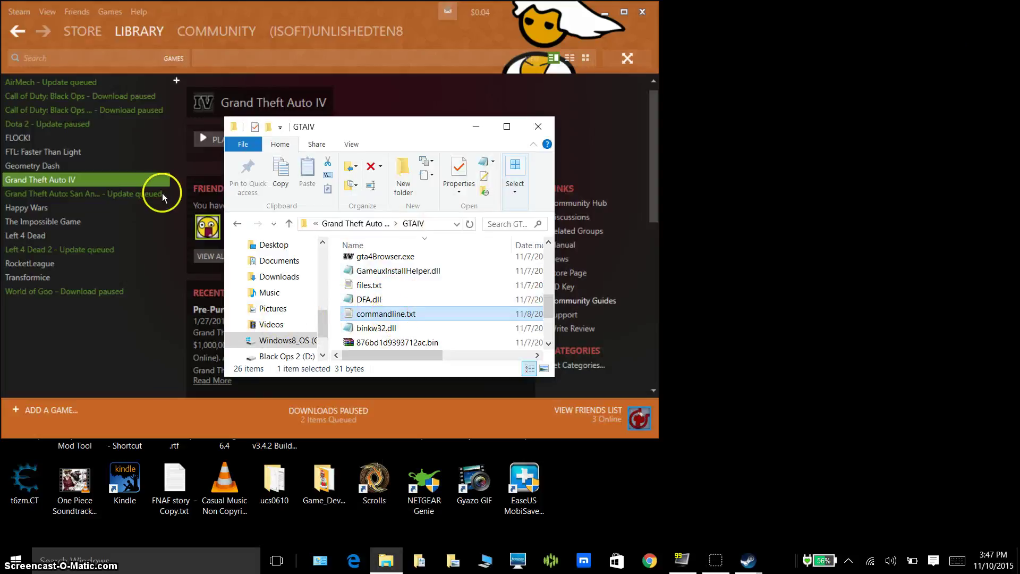
Rename commandline.txt to commandlin.txt and minimize the folder window.
{"action": "right_click", "coordinate": [456, 314]}
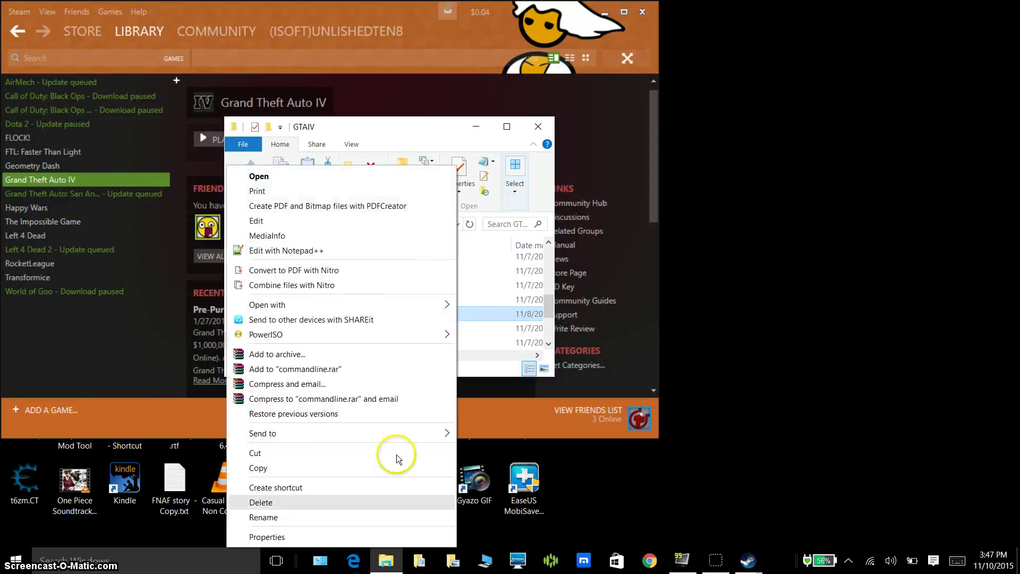
{"action": "left_click", "coordinate": [357, 518]}
{"action": "key", "text": "Right"}
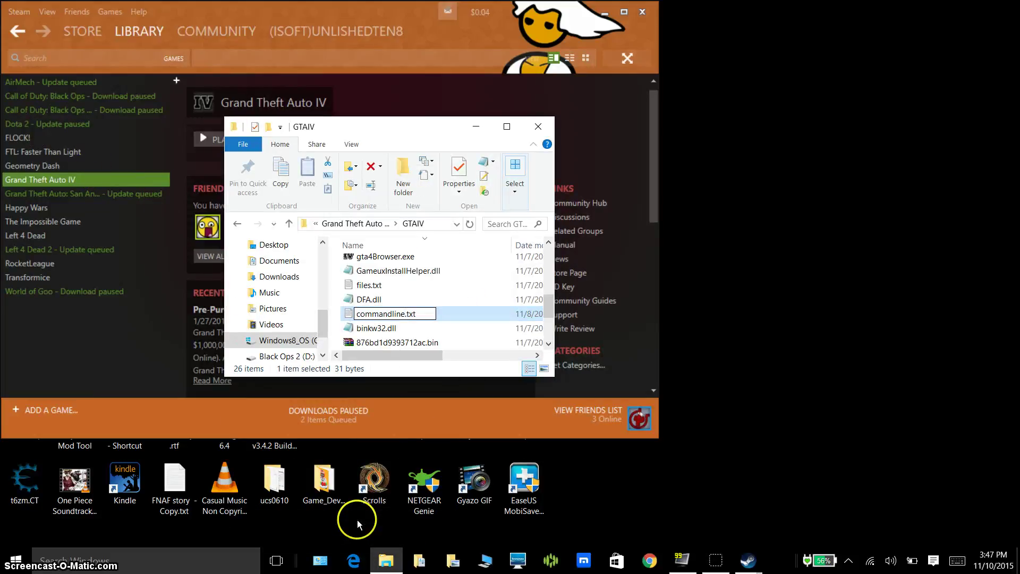
{"action": "key", "text": "BackSpace"}
{"action": "key", "text": "Return"}
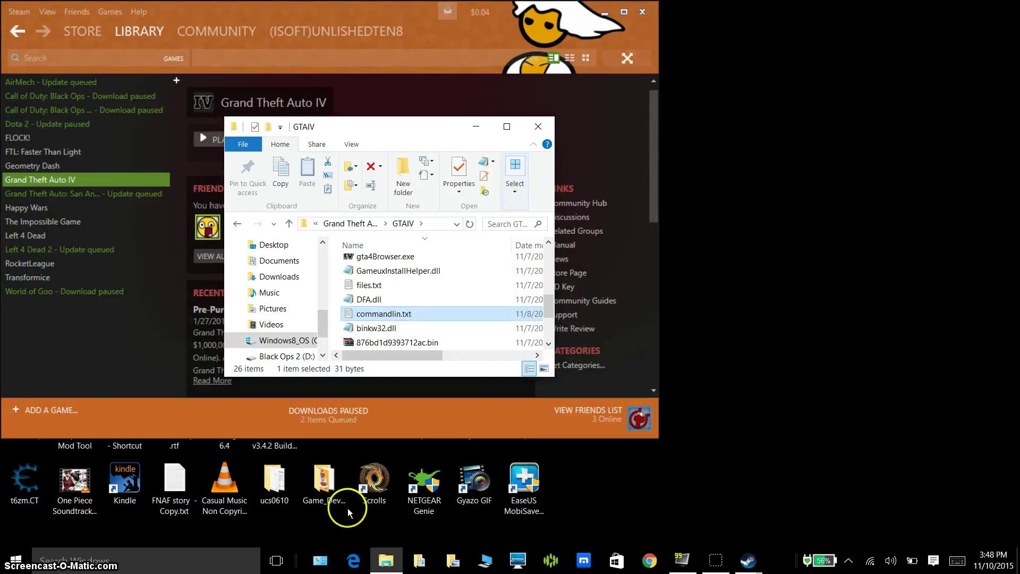
{"action": "left_click", "coordinate": [476, 126]}
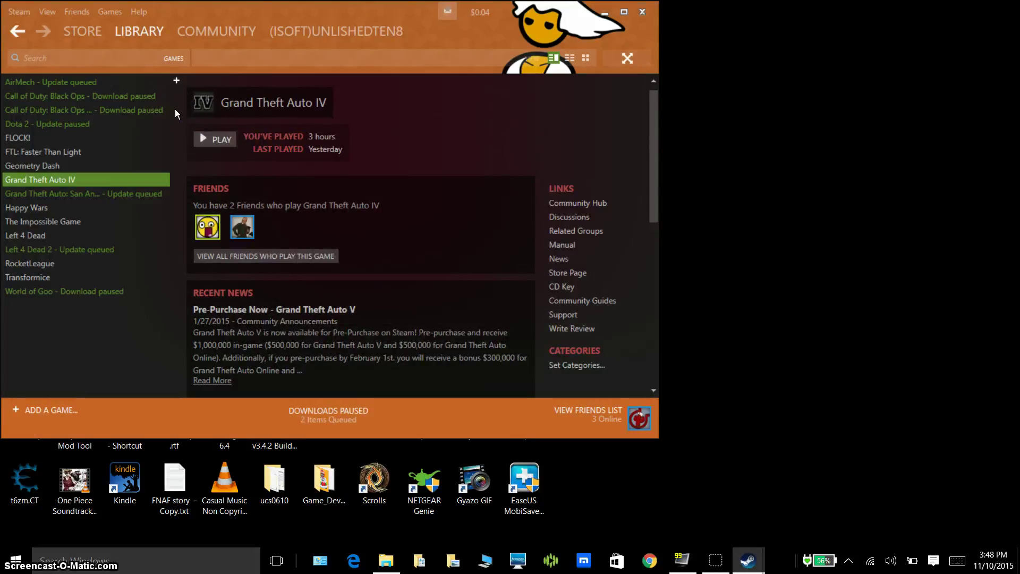
Minimize the FRAPS recording window.
{"action": "left_click", "coordinate": [681, 559]}
{"action": "left_click", "coordinate": [479, 189]}
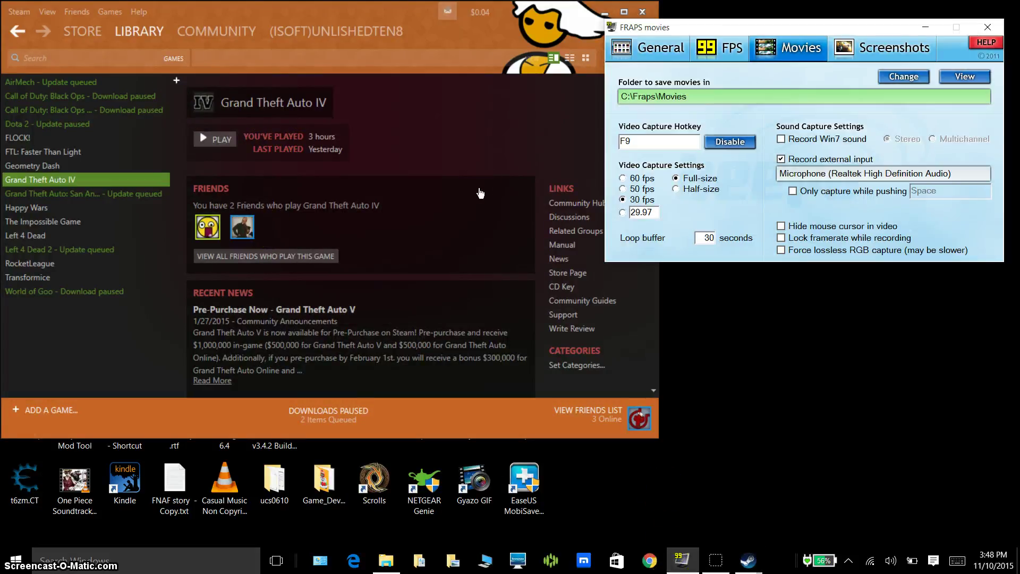
{"action": "left_click", "coordinate": [473, 155]}
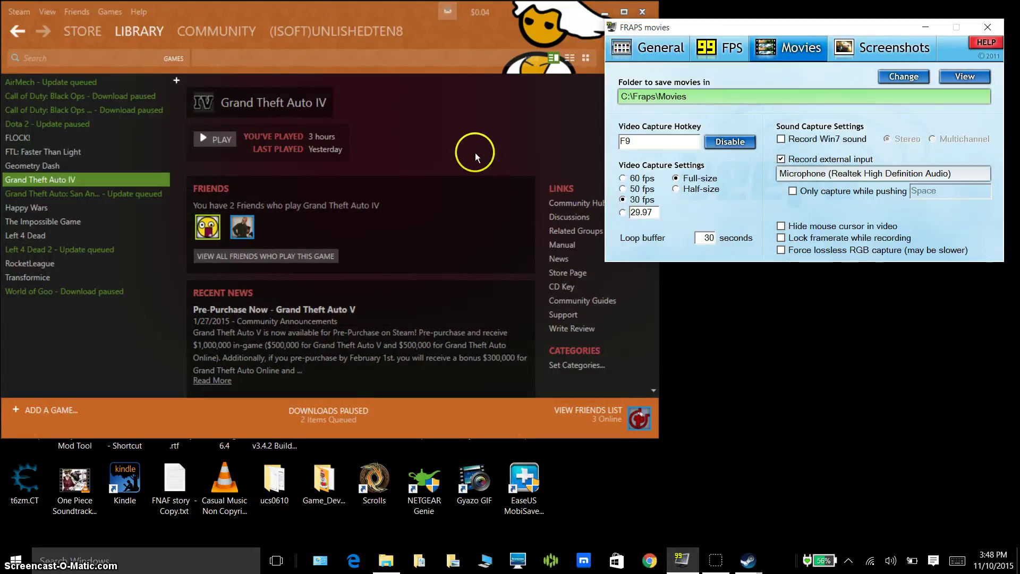
Launch Grand Theft Auto IV with Play and sign in to Social Club.
{"action": "left_click", "coordinate": [925, 28]}
{"action": "left_click", "coordinate": [215, 138]}
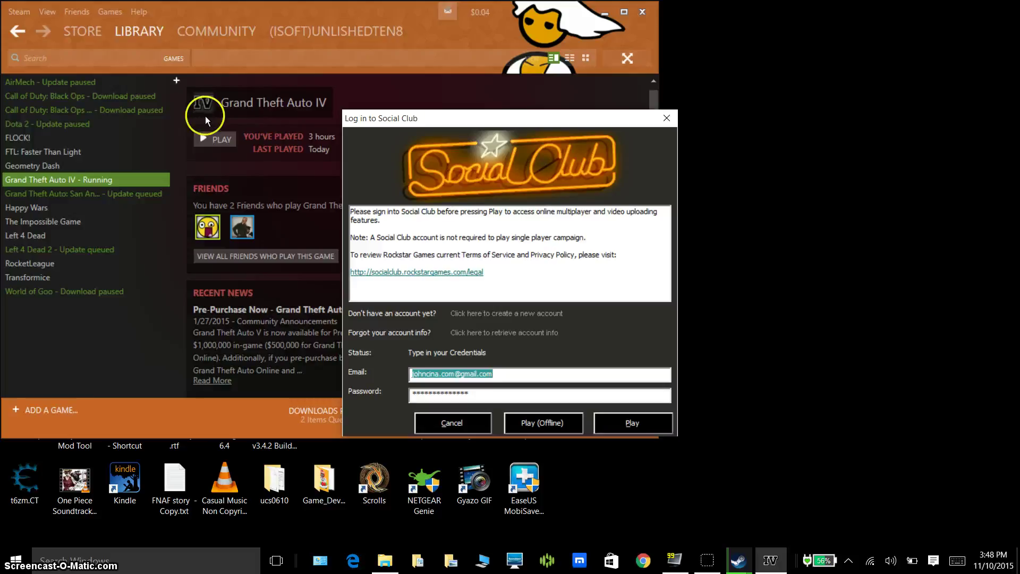
{"action": "left_click", "coordinate": [514, 338]}
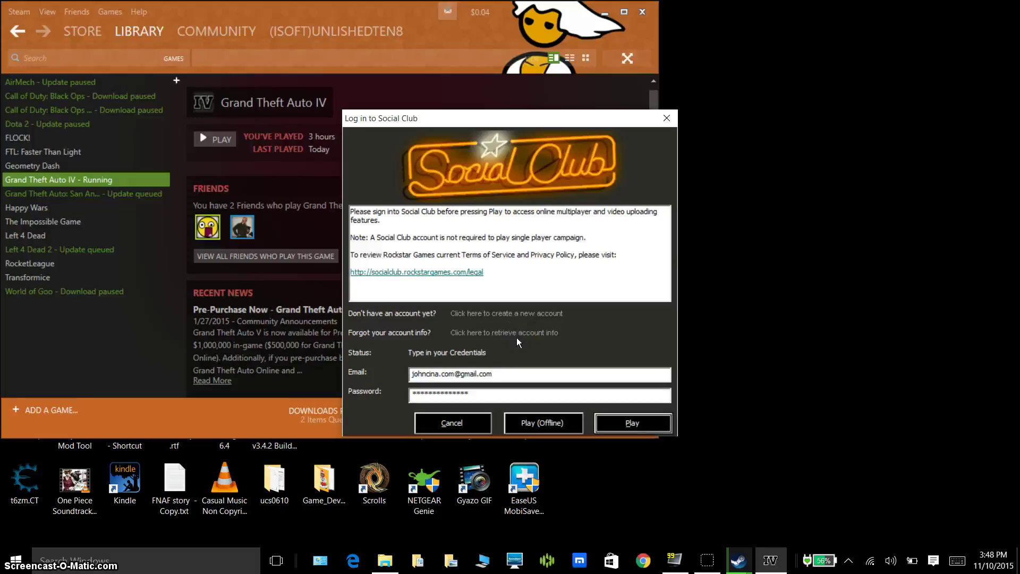
{"action": "key", "text": "Return"}
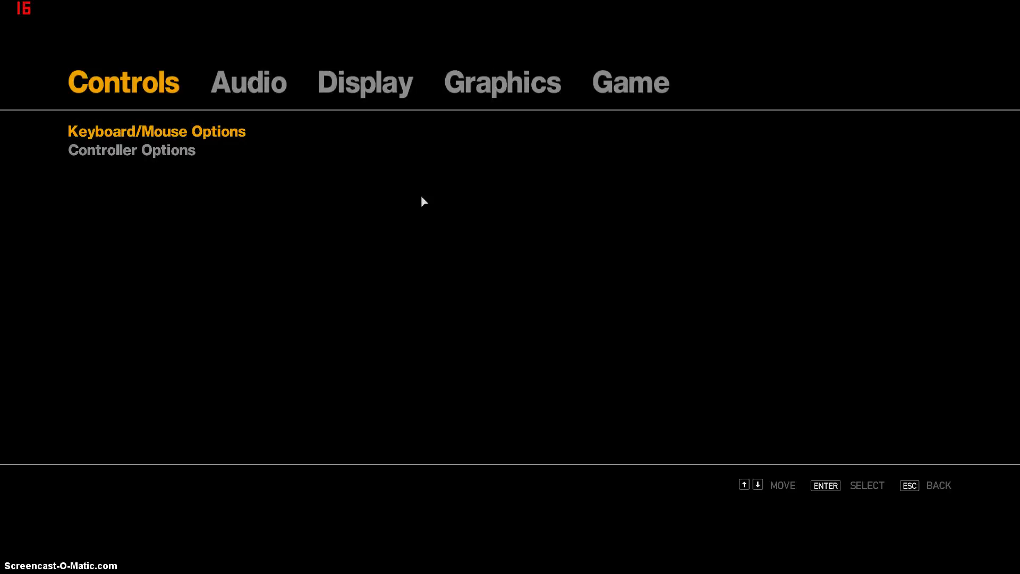
Apply the lowered 800 x 600 graphics settings and confirm keeping them.
{"action": "left_click", "coordinate": [479, 97]}
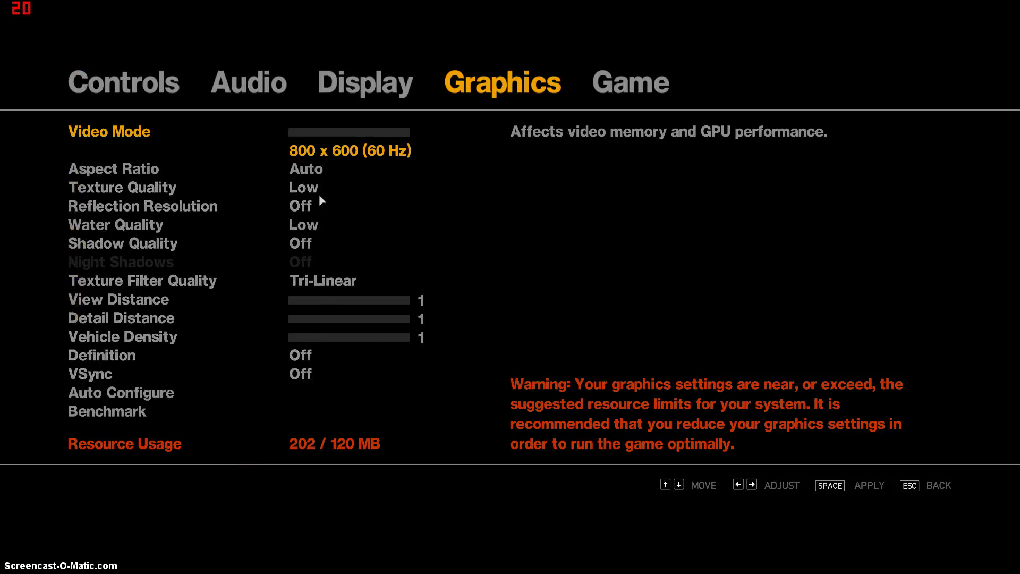
{"action": "left_click", "coordinate": [372, 132]}
{"action": "key", "text": "space"}
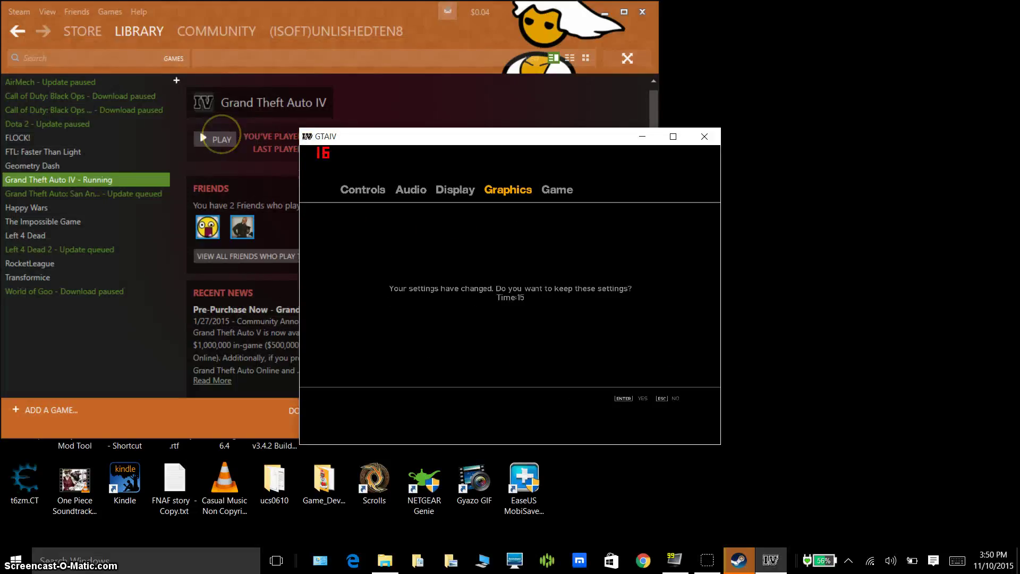
{"action": "key", "text": "Return"}
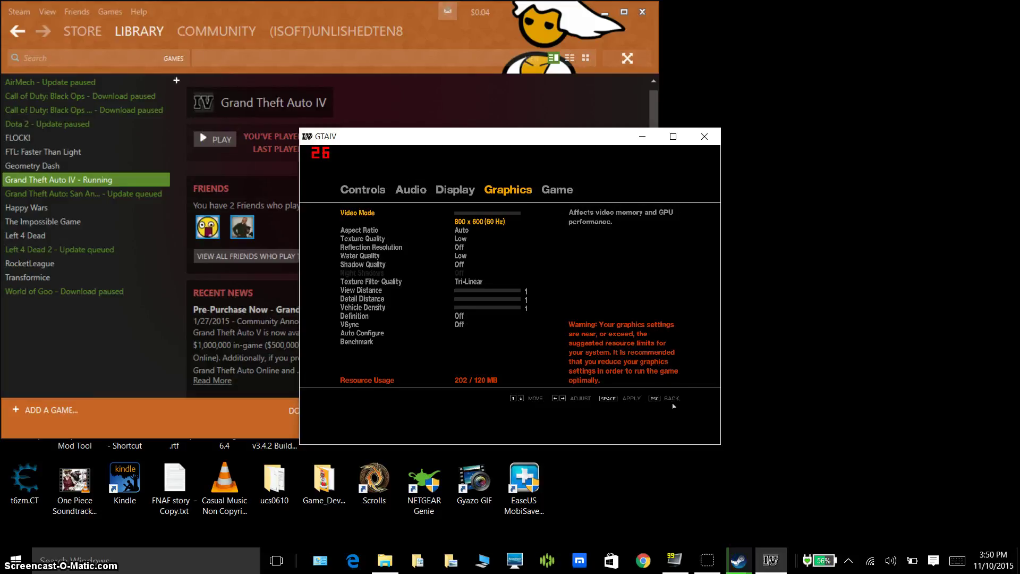
{"action": "left_click", "coordinate": [334, 394]}
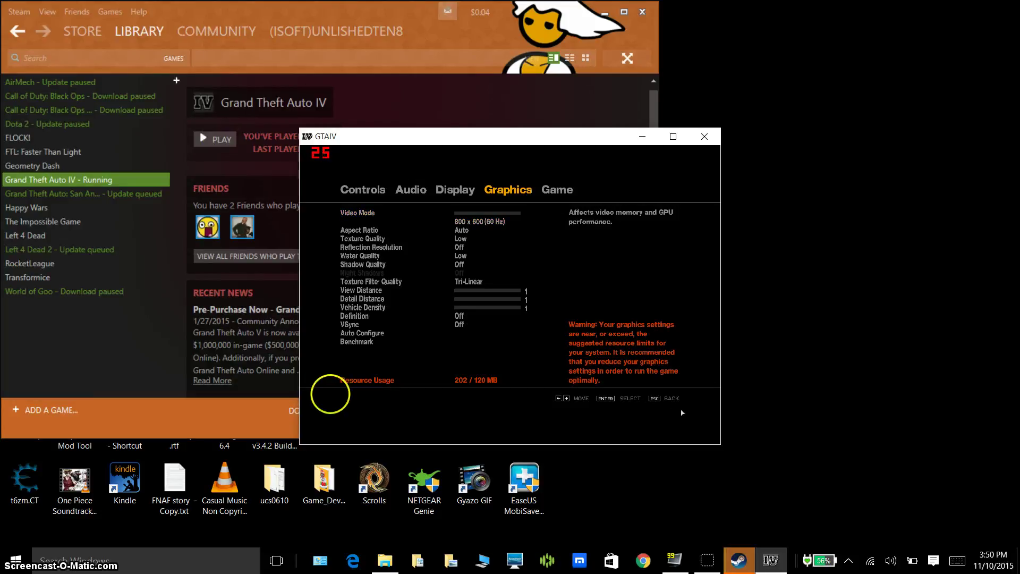
Return to the main menu and quit Grand Theft Auto IV.
{"action": "key", "text": "Escape"}
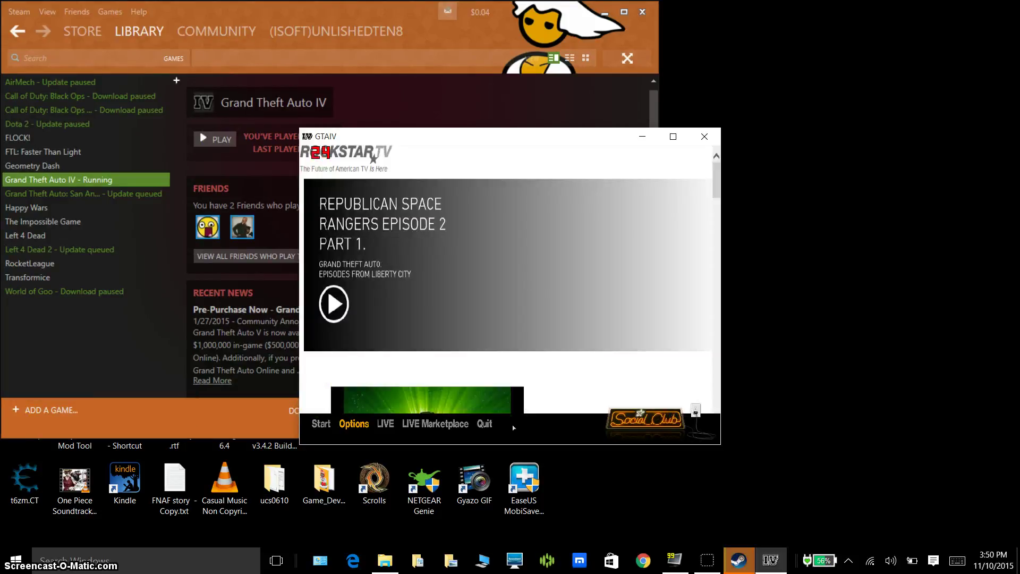
{"action": "left_click", "coordinate": [482, 425]}
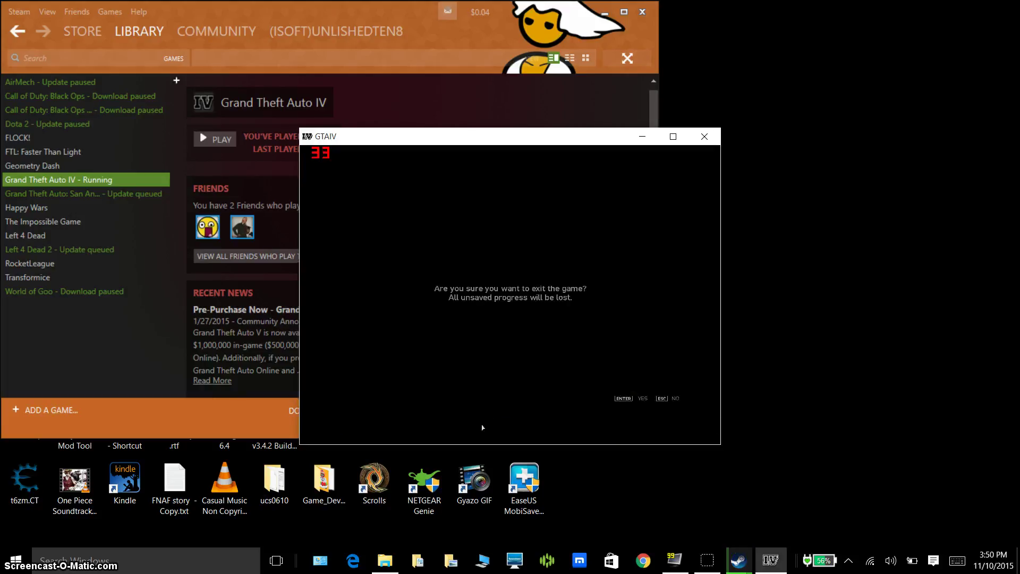
{"action": "key", "text": "Return"}
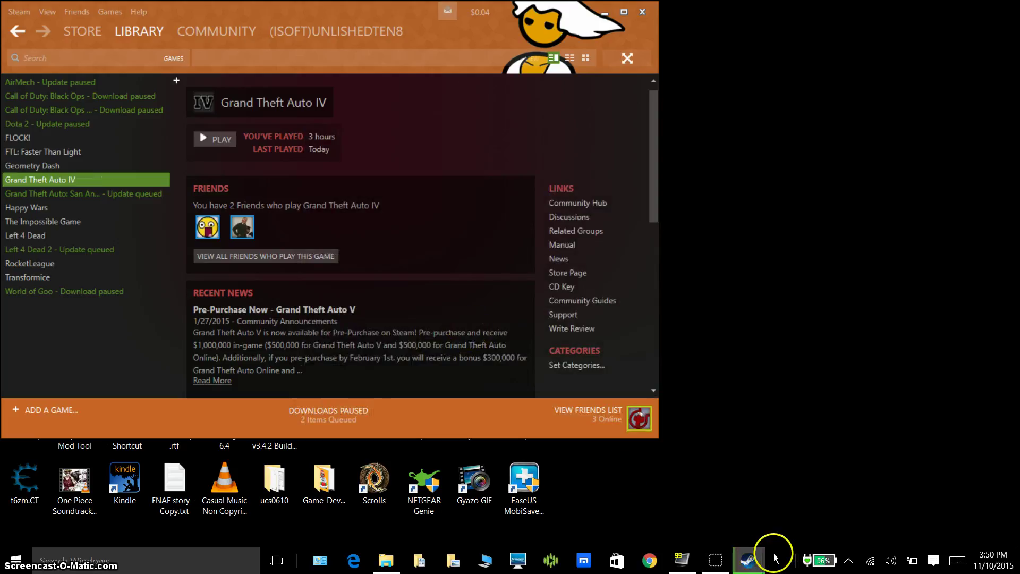
Send the friend the chat message 'i am recording' and close the chat.
{"action": "mouse_move", "coordinate": [775, 566]}
{"action": "left_click", "coordinate": [747, 493]}
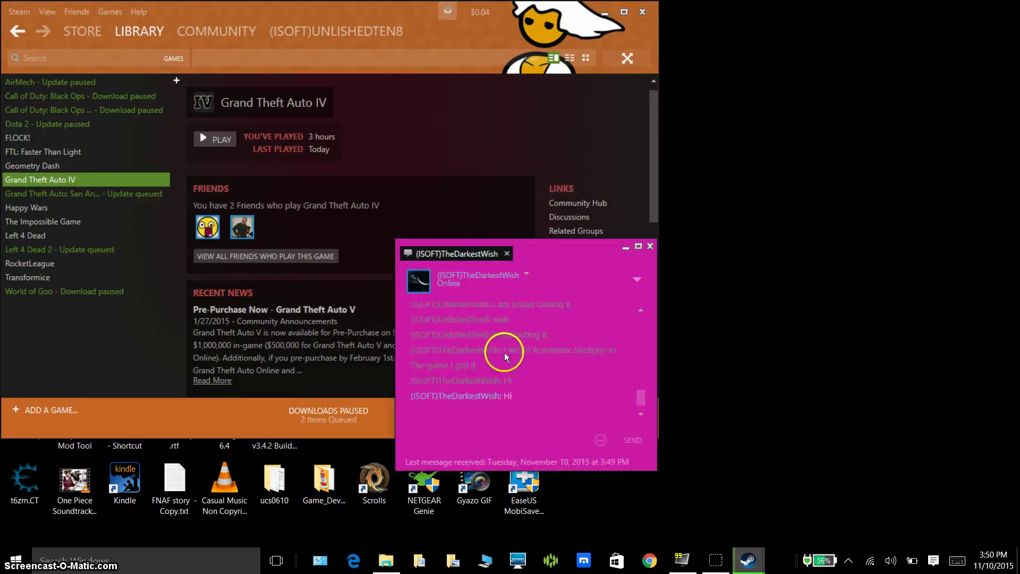
{"action": "type", "text": "i am rec"}
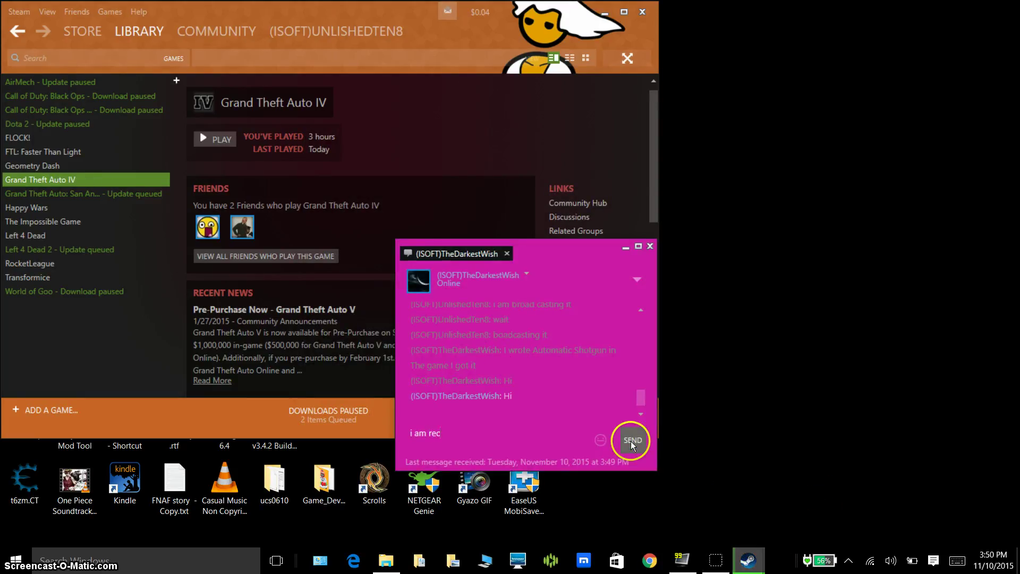
{"action": "type", "text": "ording"}
{"action": "left_click", "coordinate": [630, 441]}
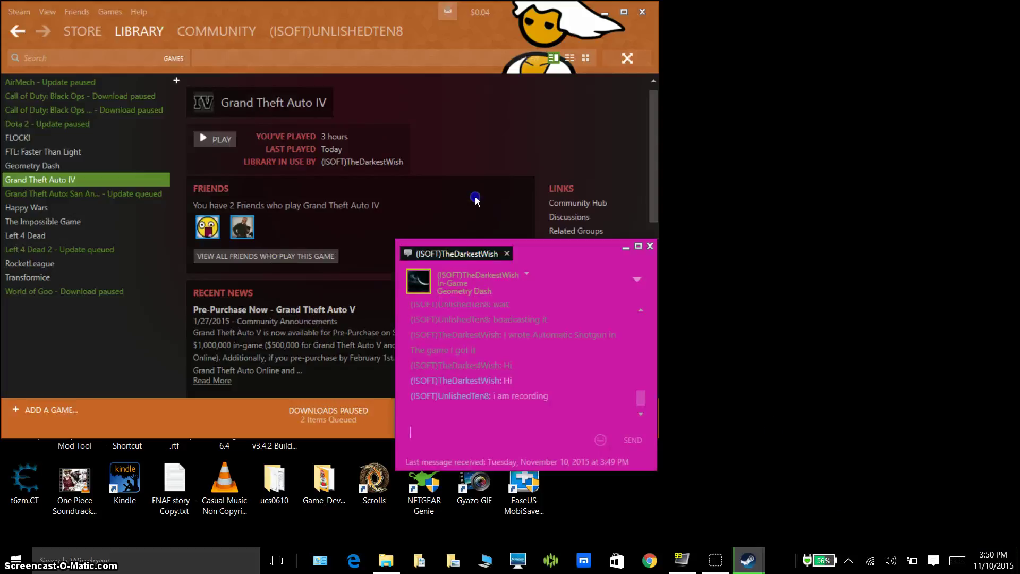
{"action": "left_click", "coordinate": [500, 202]}
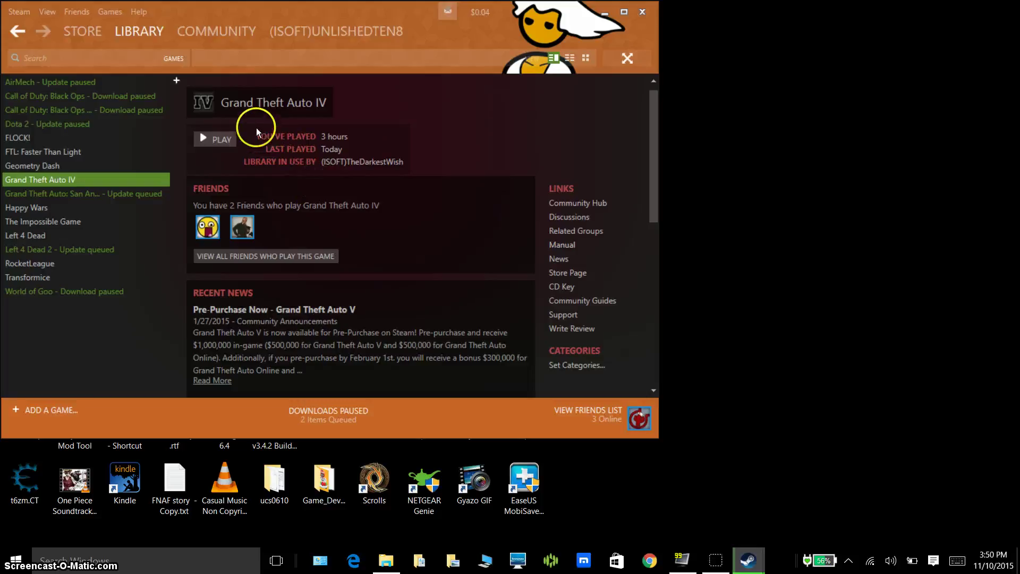
Arrow through the library list, ending on the Geometry Dash page.
{"action": "left_click", "coordinate": [283, 127]}
{"action": "key", "text": "Up"}
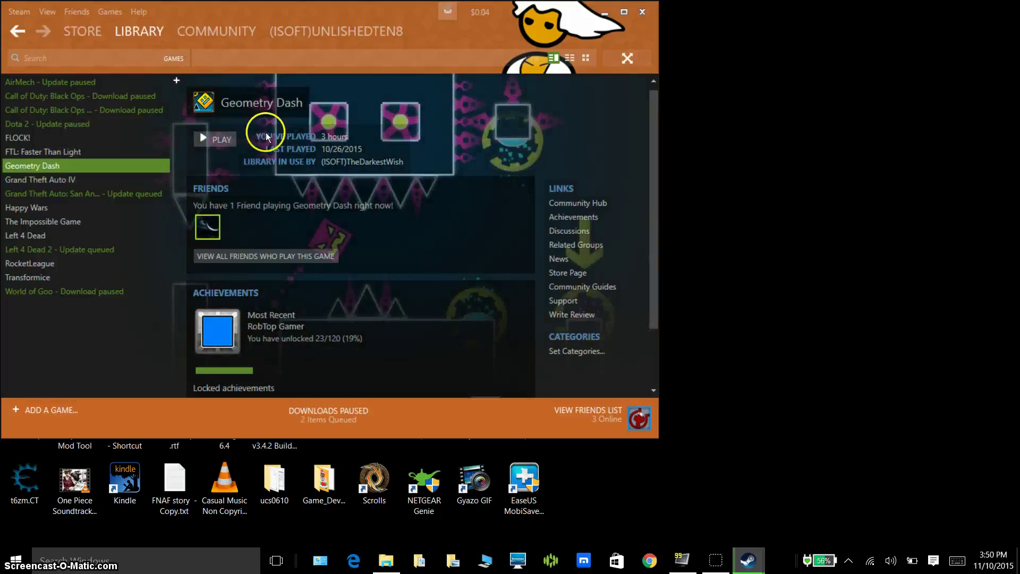
{"action": "key", "text": "Down"}
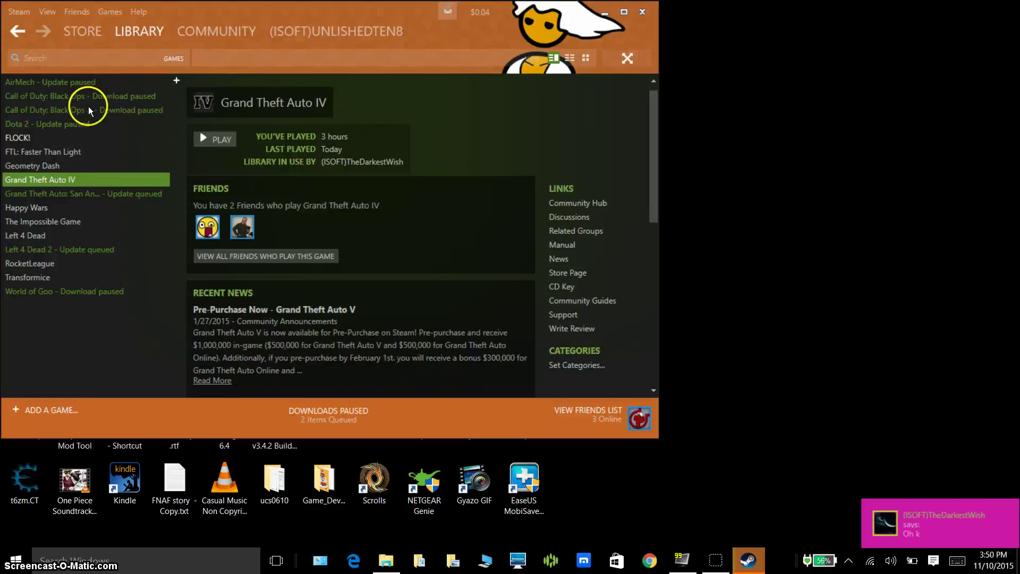
{"action": "key", "text": "Up"}
{"action": "key", "text": "Up"}
{"action": "key", "text": "Down"}
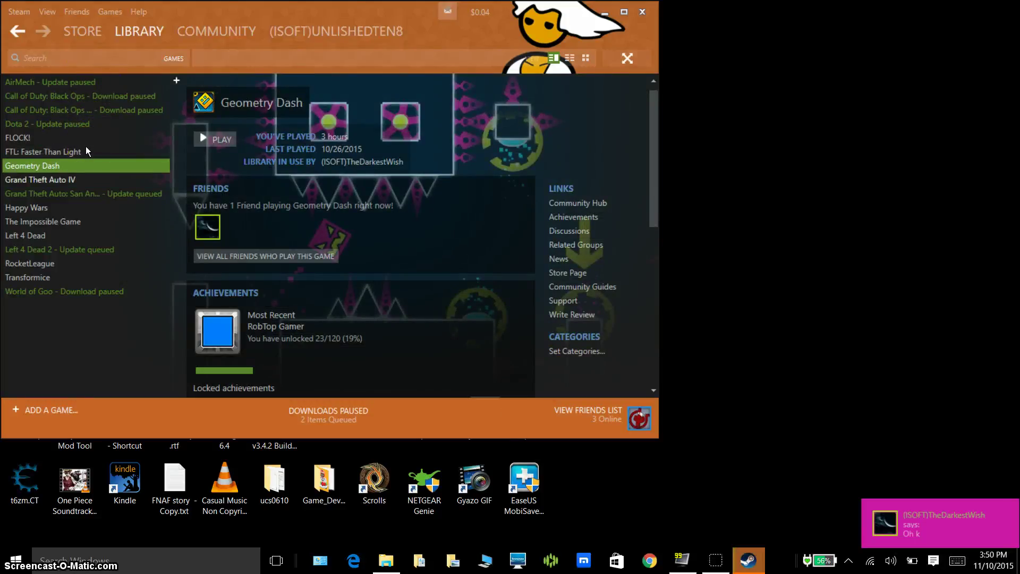
From Grand Theft Auto IV's local files, rename commandlin.txt to commandline.txt and close the folder.
{"action": "key", "text": "Down"}
{"action": "right_click", "coordinate": [104, 185]}
{"action": "left_click", "coordinate": [400, 564]}
{"action": "right_click", "coordinate": [407, 313]}
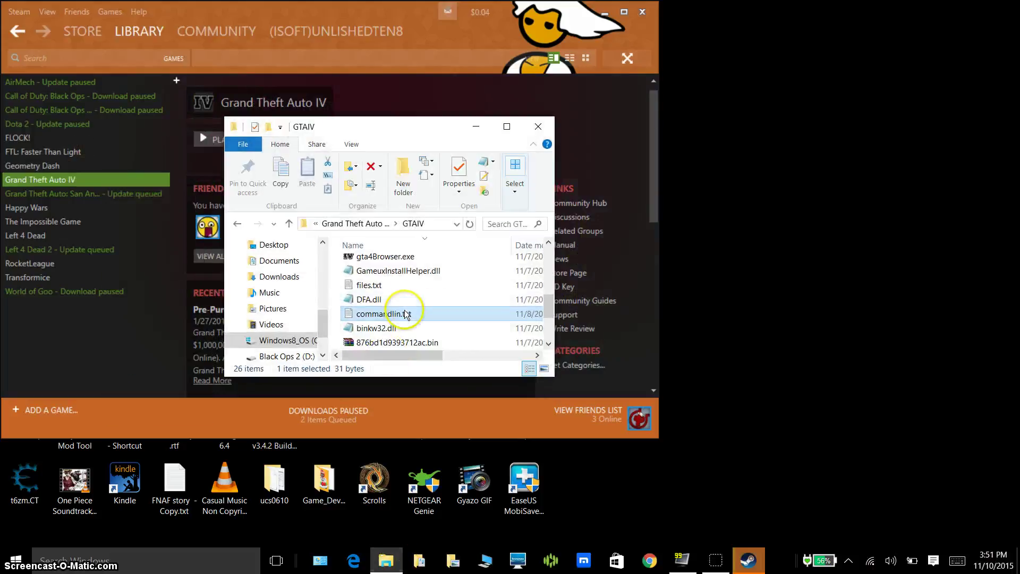
{"action": "left_click", "coordinate": [270, 518]}
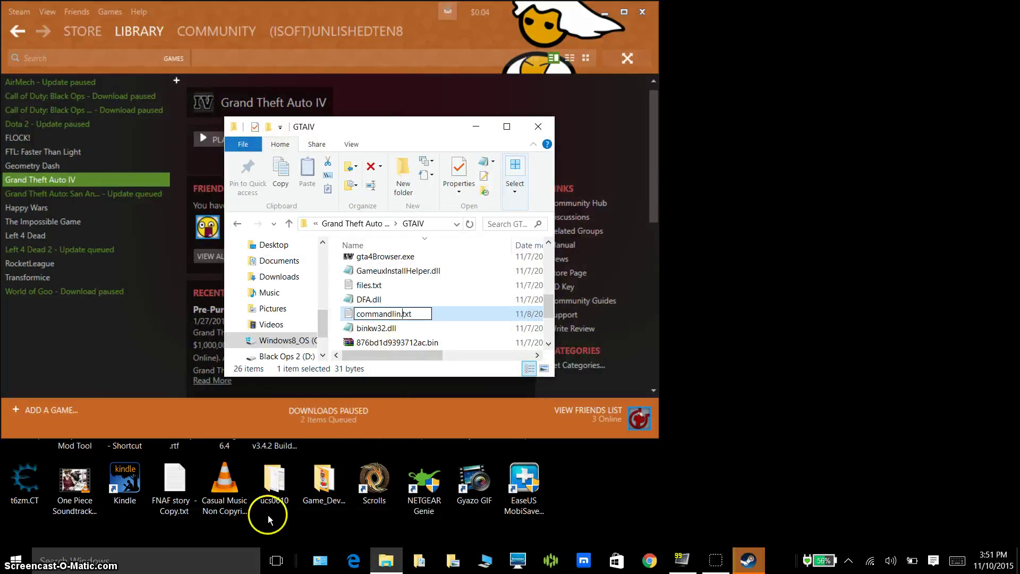
{"action": "type", "text": "e"}
{"action": "key", "text": "Return"}
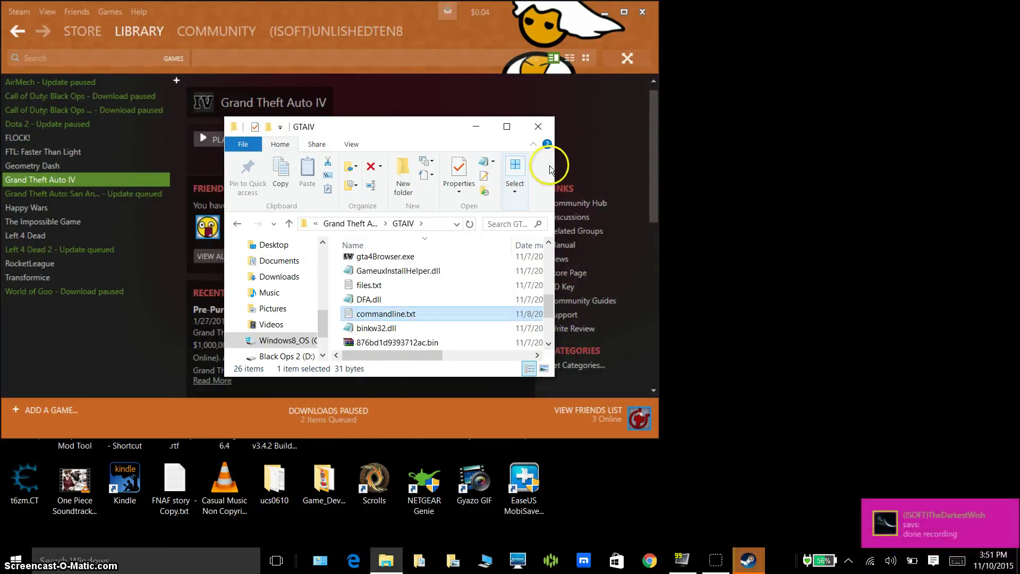
{"action": "left_click", "coordinate": [547, 127]}
Reply 'later' and '1 hour' in the friend's chat, then close the chat window.
{"action": "left_click", "coordinate": [908, 538]}
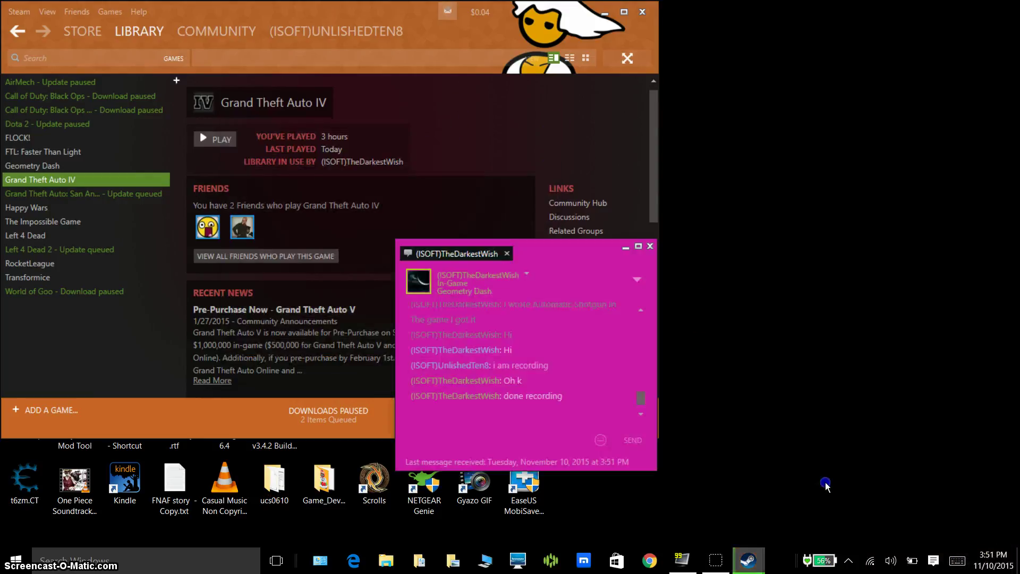
{"action": "type", "text": "later"}
{"action": "key", "text": "Return"}
{"action": "type", "text": "1 hour"}
{"action": "key", "text": "Return"}
{"action": "key", "text": "Escape"}
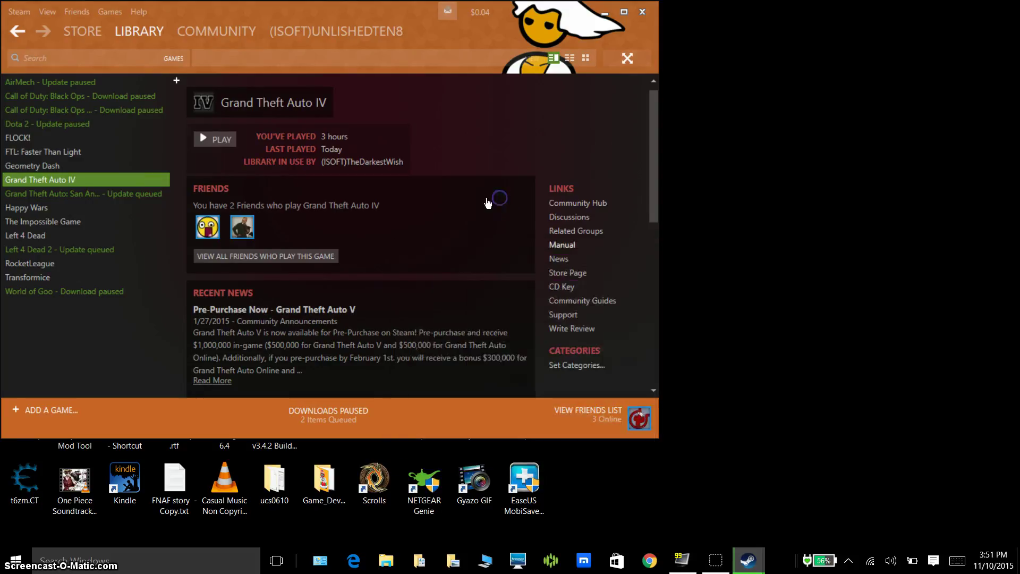
Launch Grand Theft Auto IV from the library and sign in to Social Club with the filled-in credentials.
{"action": "left_click", "coordinate": [168, 110]}
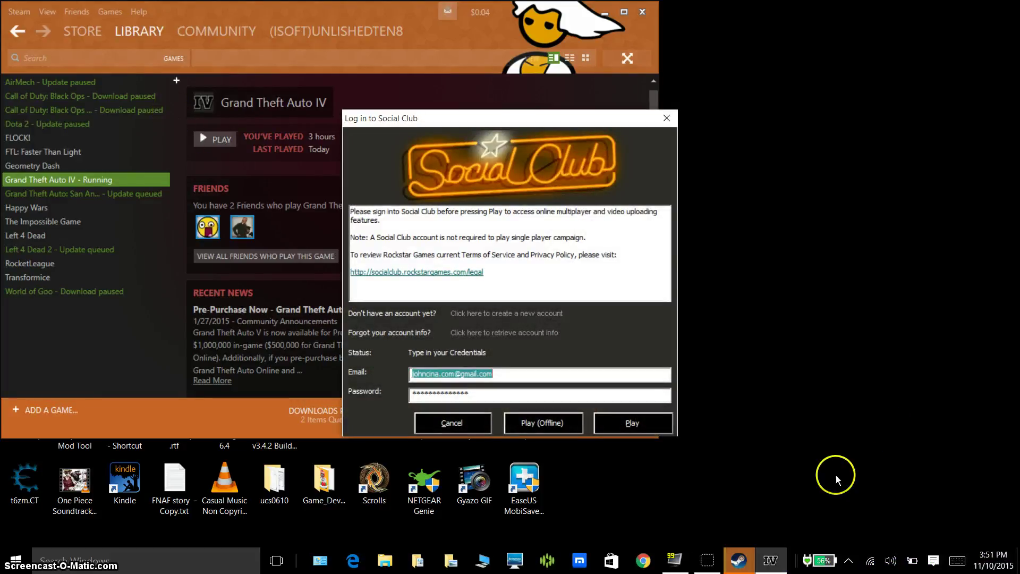
{"action": "left_click", "coordinate": [520, 334]}
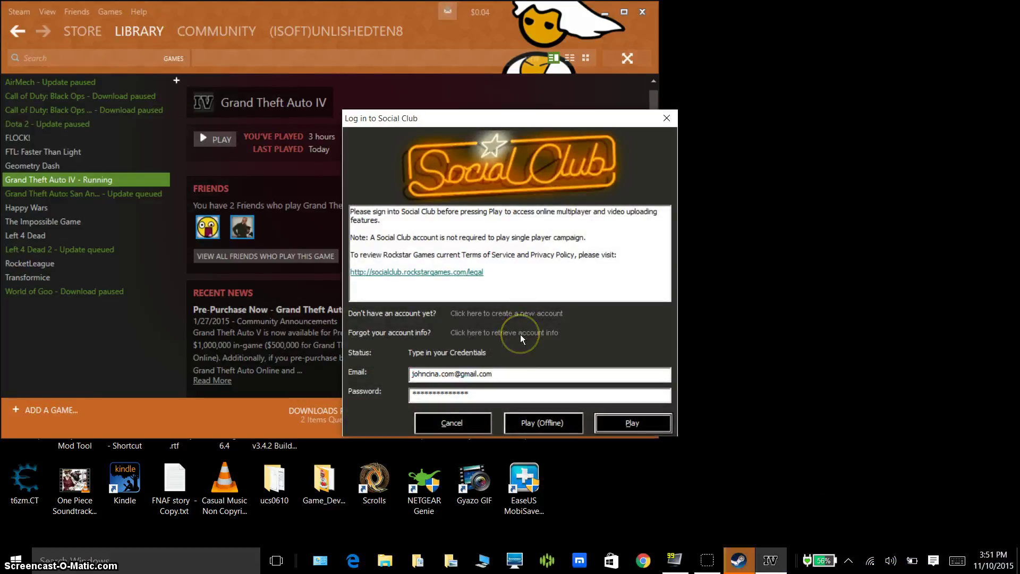
{"action": "key", "text": "Return"}
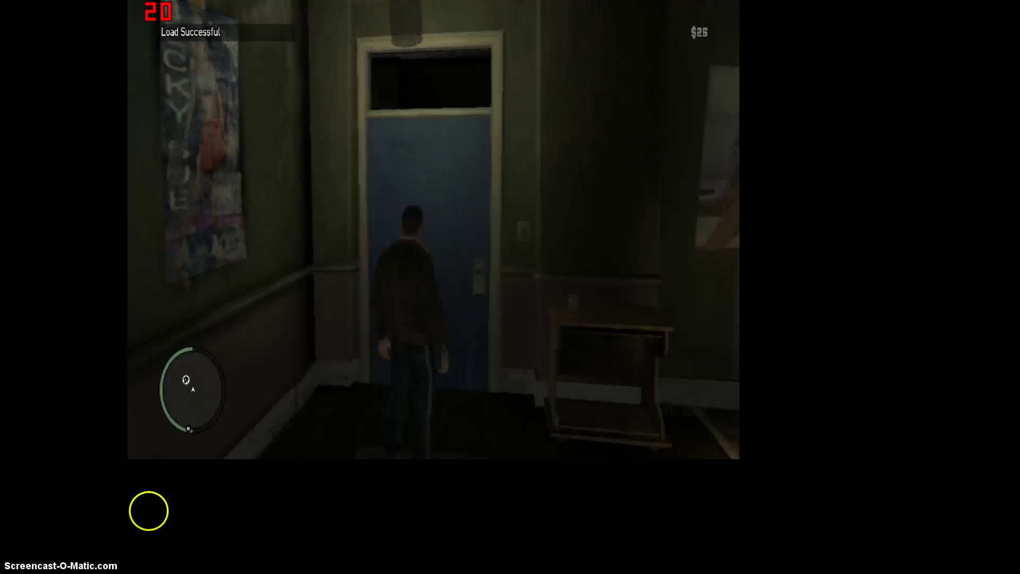
Walk the character up the stairs, through the hallway and out onto the street.
{"action": "key", "text": "w"}
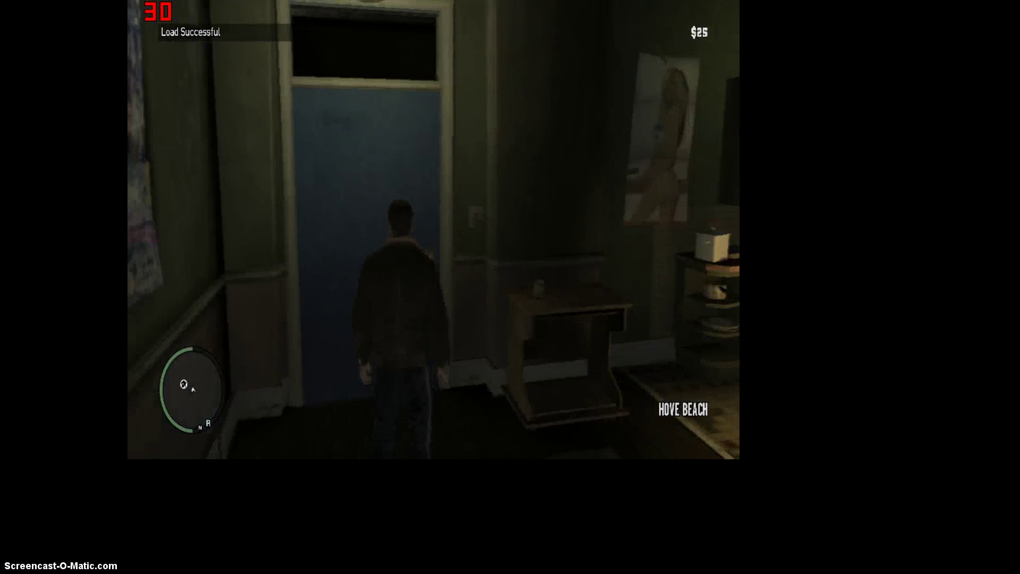
{"action": "key", "text": "w"}
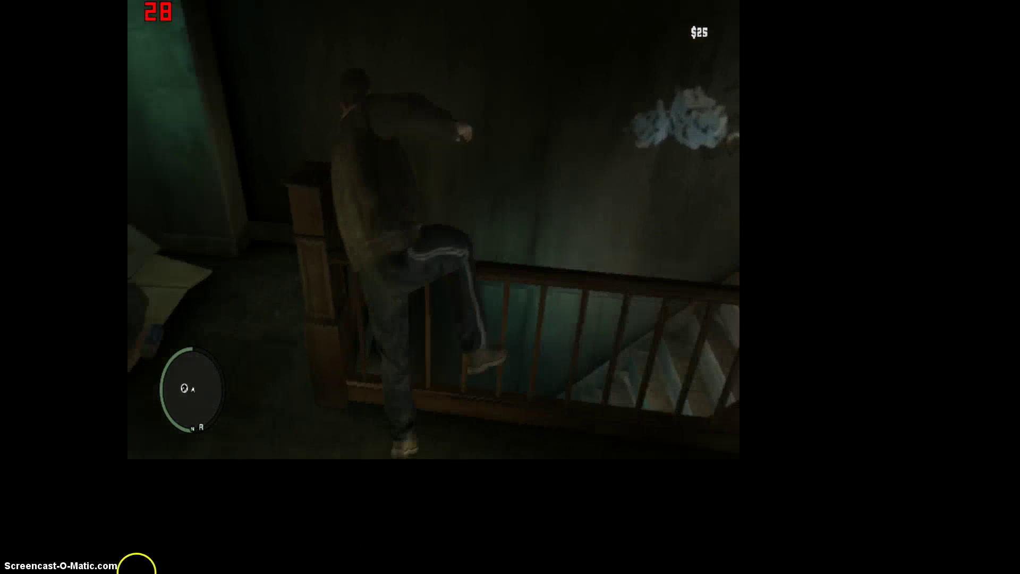
{"action": "key", "text": "w"}
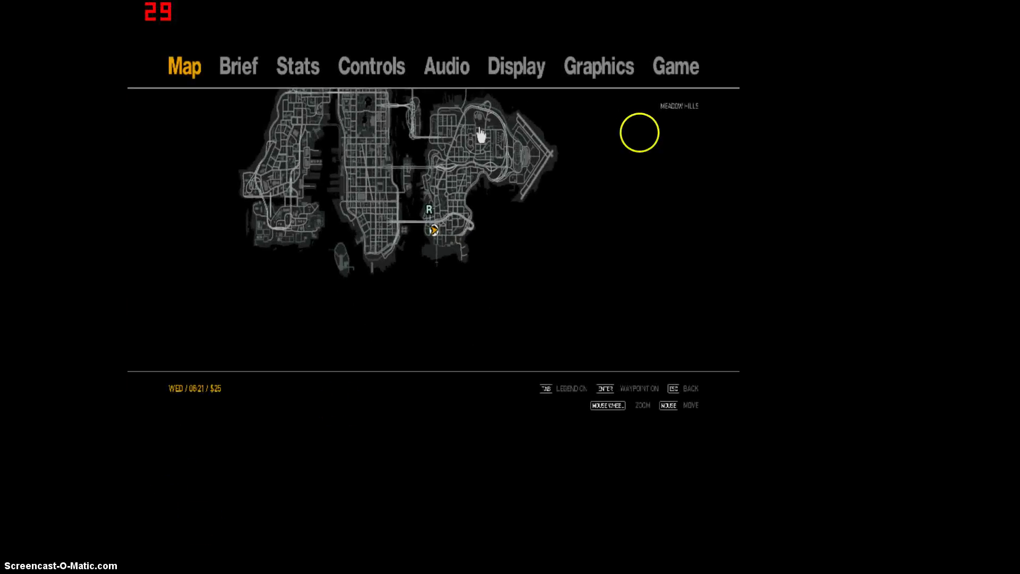
Set the video mode to 1920 x 1080 with high quality settings and apply them.
{"action": "left_click", "coordinate": [599, 66]}
{"action": "left_click_drag", "start_coordinate": [347, 103], "coordinate": [374, 108]}
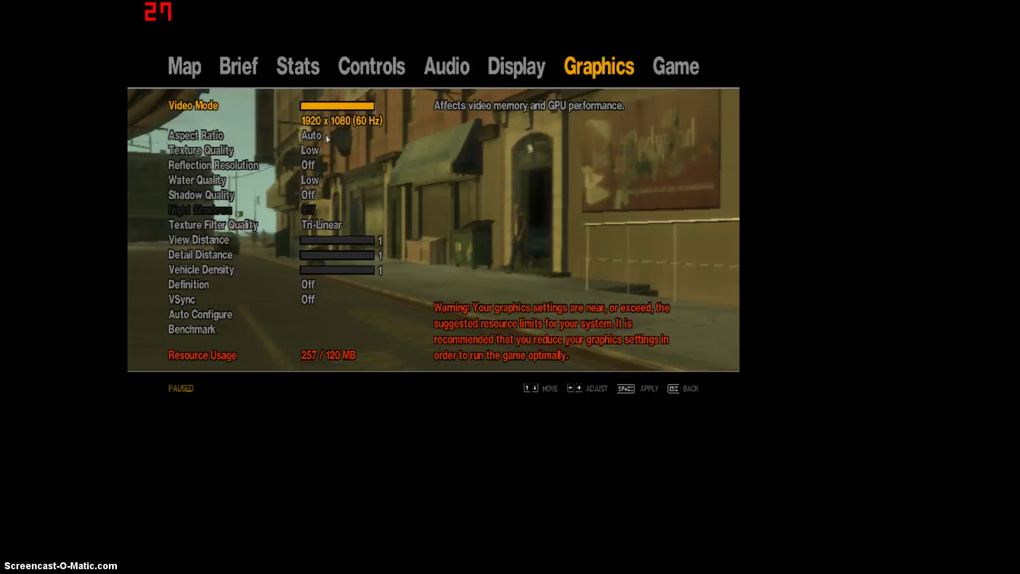
{"action": "left_click", "coordinate": [229, 316]}
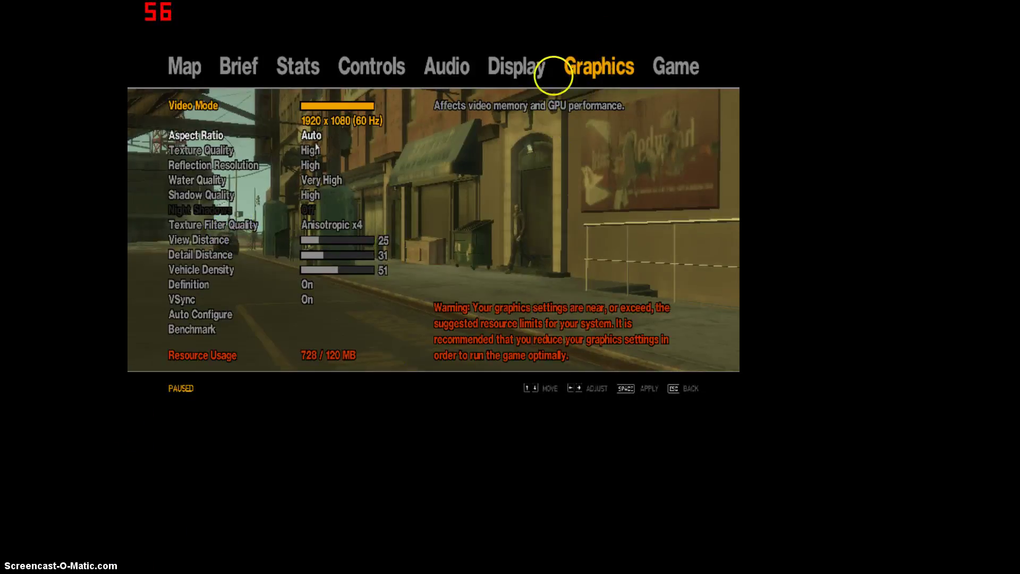
{"action": "key", "text": "space"}
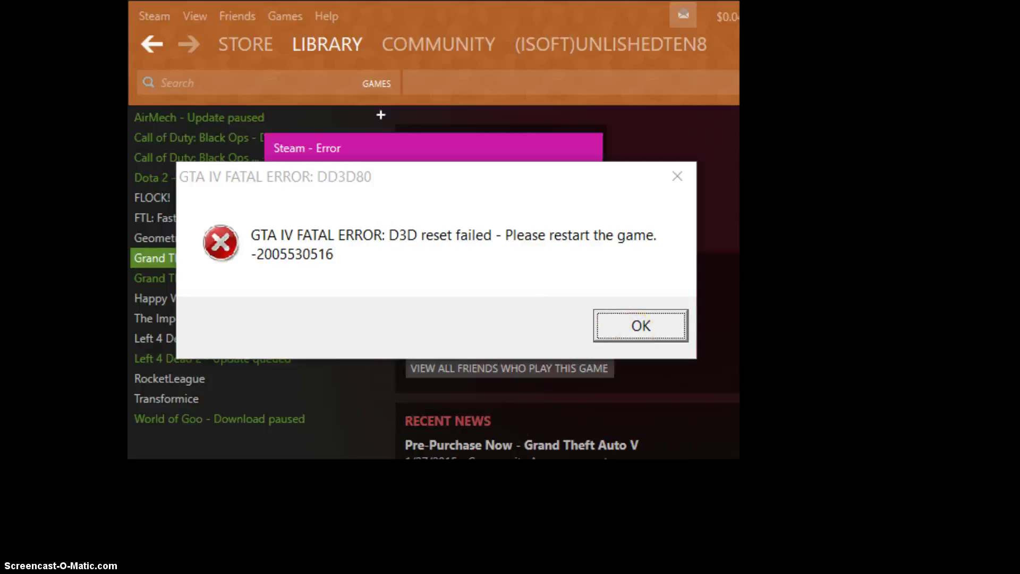
Dismiss the GTA IV 'D3D reset failed' error and the Steam error, then nudge the Steam window right.
{"action": "left_click", "coordinate": [634, 330]}
{"action": "left_click", "coordinate": [410, 260]}
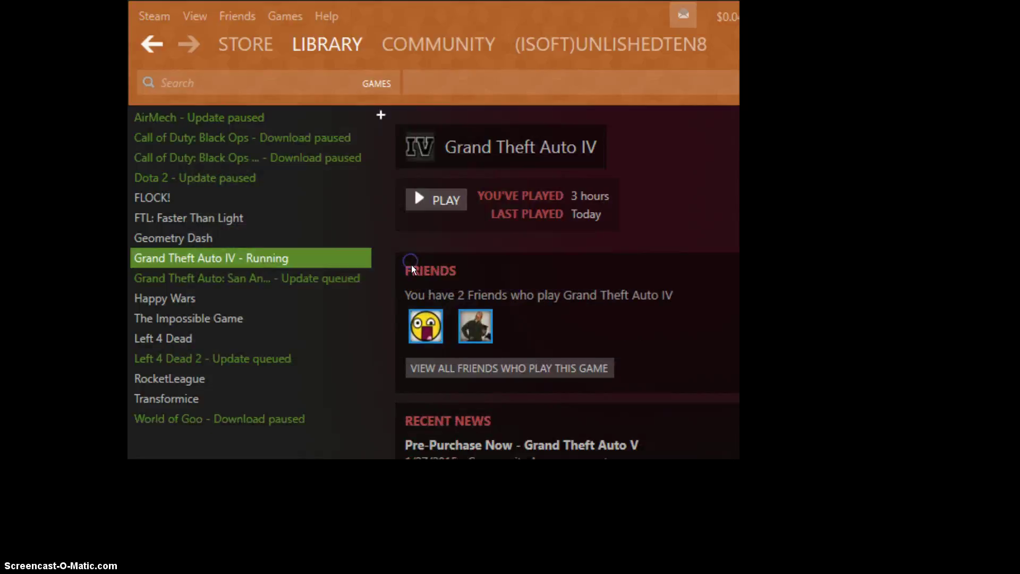
{"action": "mouse_move", "coordinate": [380, 22]}
{"action": "left_mouse_down"}
{"action": "mouse_move", "coordinate": [373, 64]}
{"action": "mouse_move", "coordinate": [389, 13]}
{"action": "mouse_move", "coordinate": [391, 21]}
{"action": "left_mouse_up"}
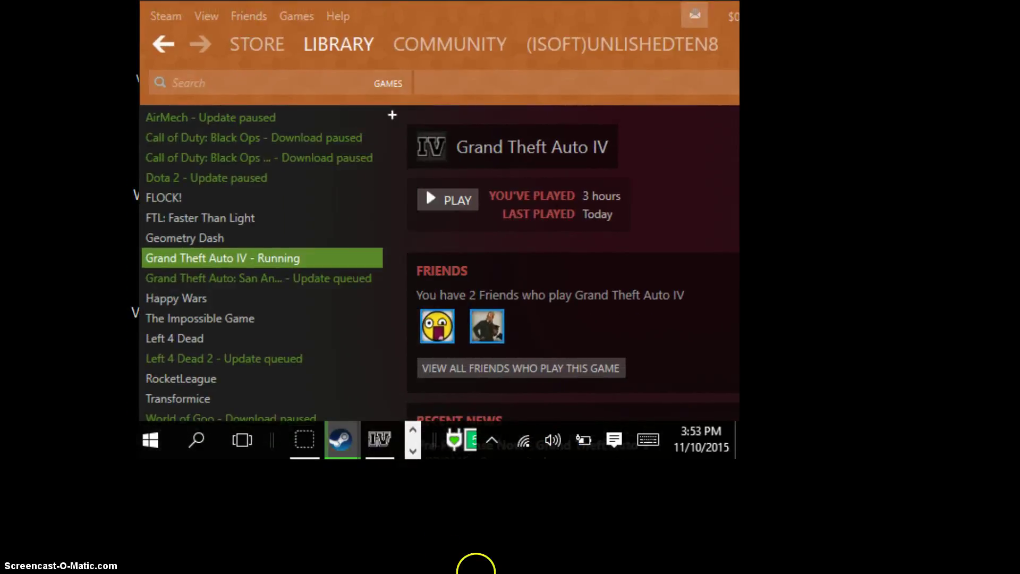